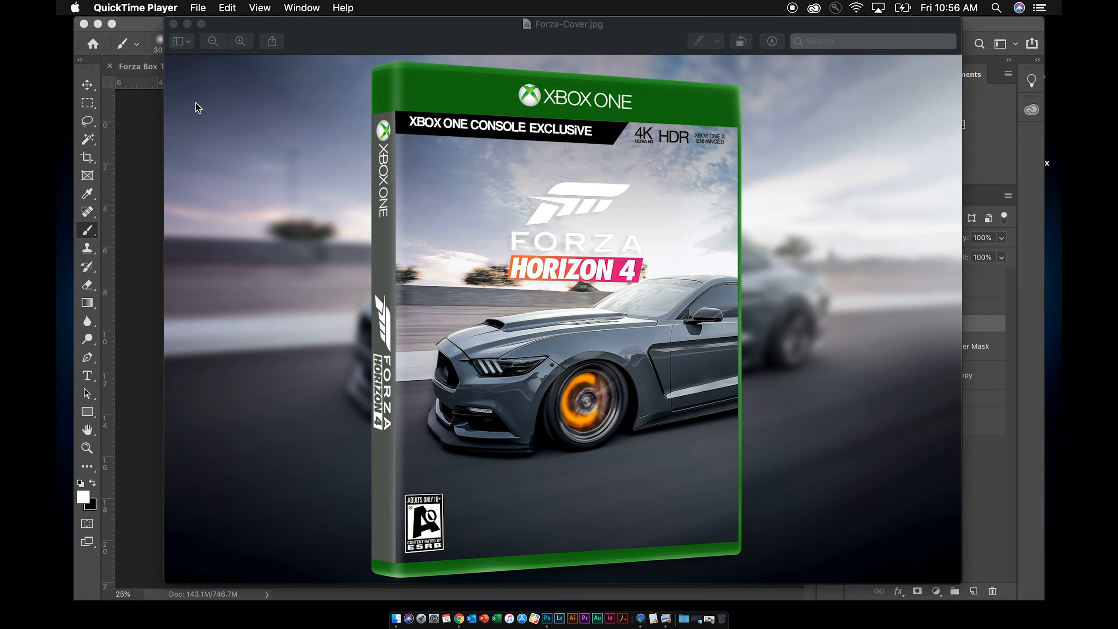
Put away the Forza-Cover.jpg preview and show only the expanded BOX group of Forza Box Template.psd in Photoshop
left_click(187, 24)
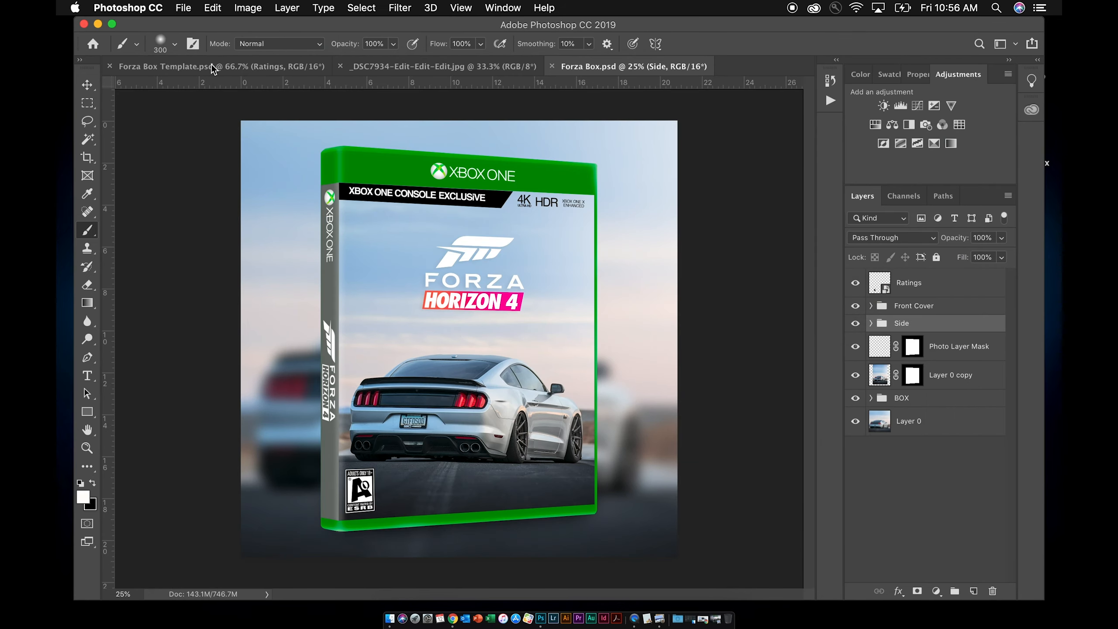
left_click(210, 65)
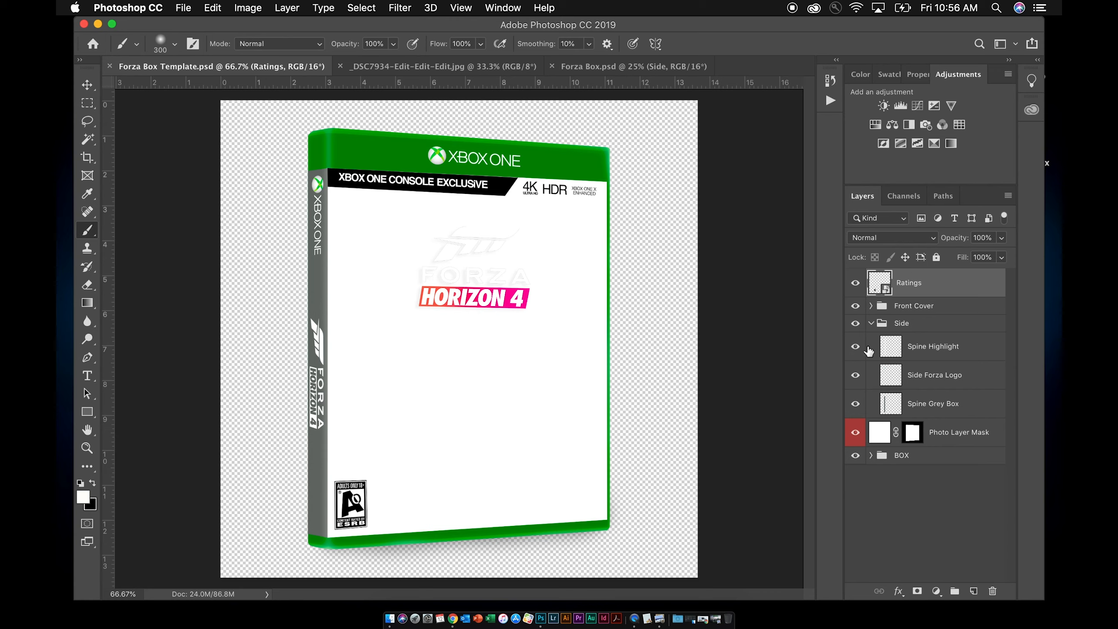
left_click(872, 324)
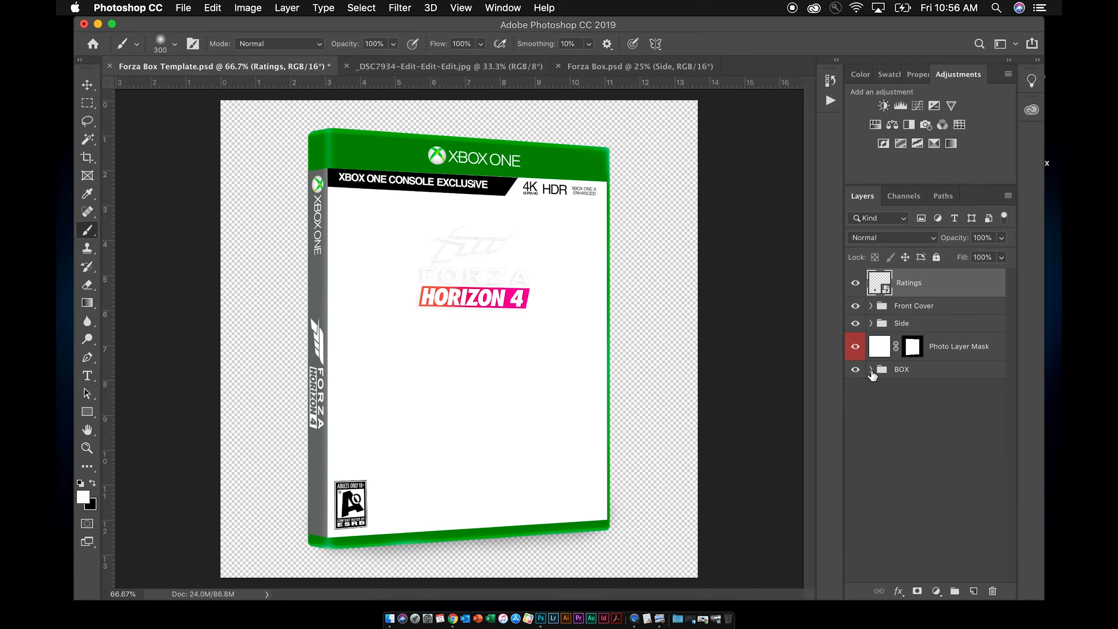
mouse_move(856, 348)
left_mouse_down()
mouse_move(852, 291)
mouse_move(868, 349)
left_mouse_up()
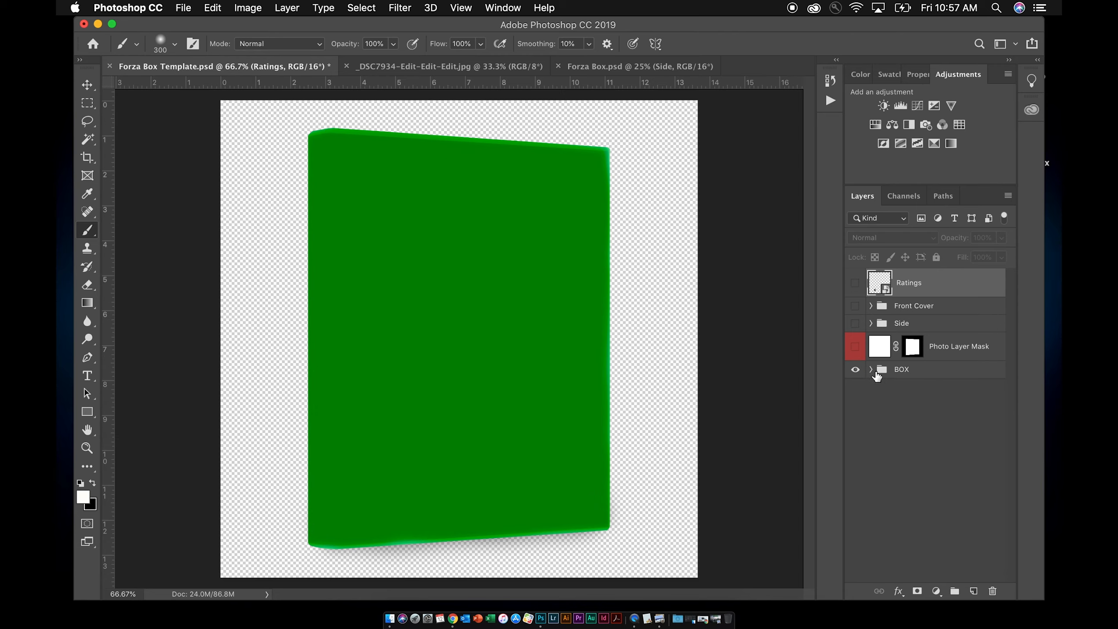
left_click(871, 370)
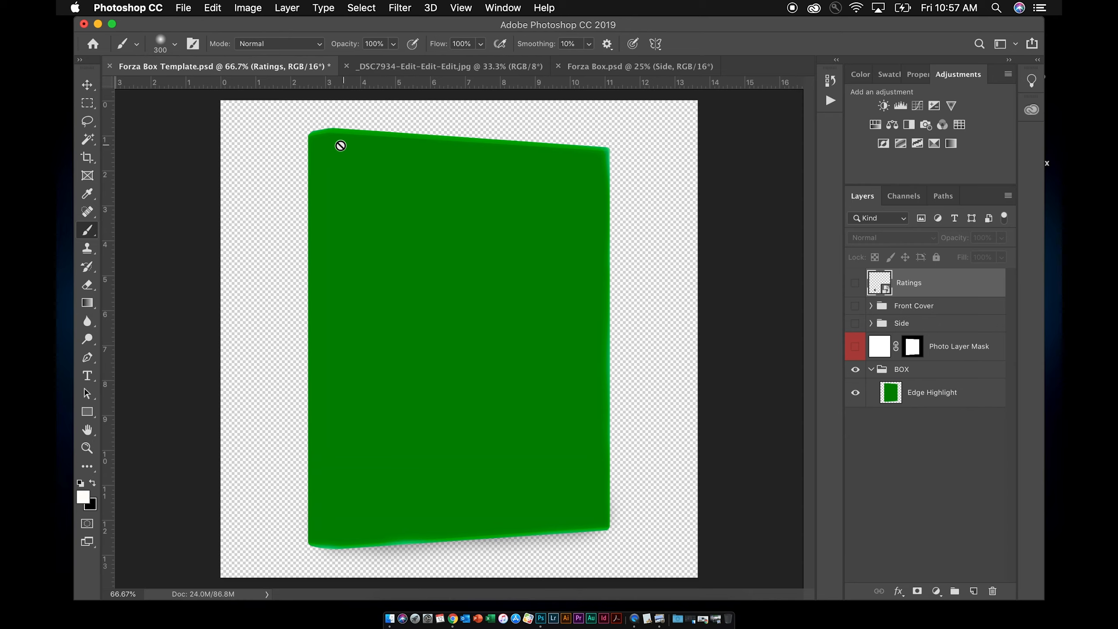
Load the Edge Highlight layer's outline as a selection and get the Brush tool ready
left_click(87, 358)
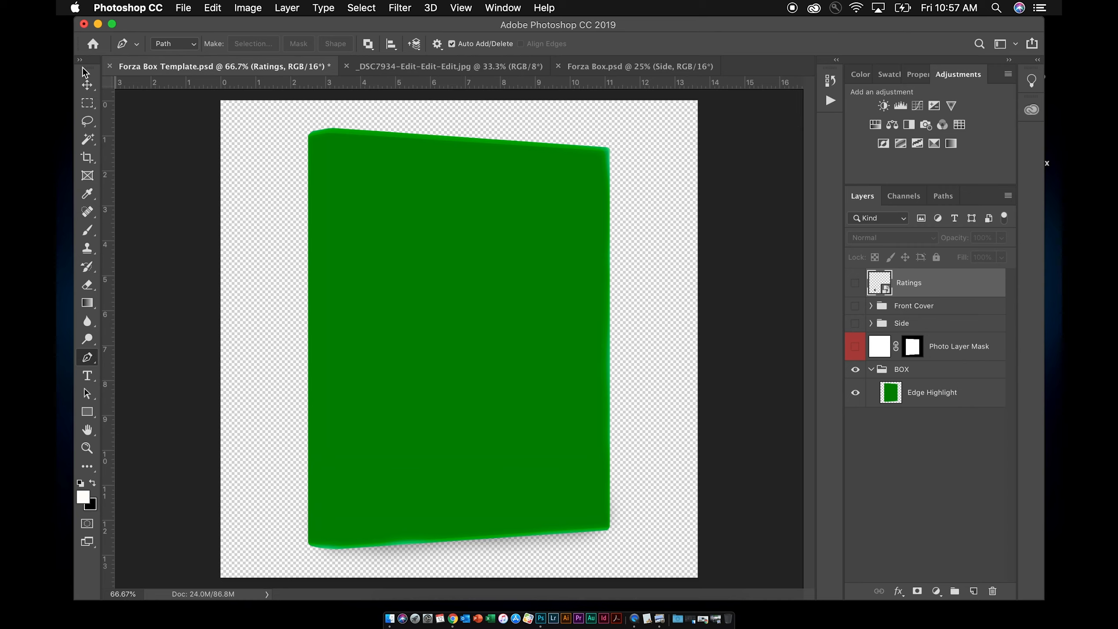
left_click(88, 86)
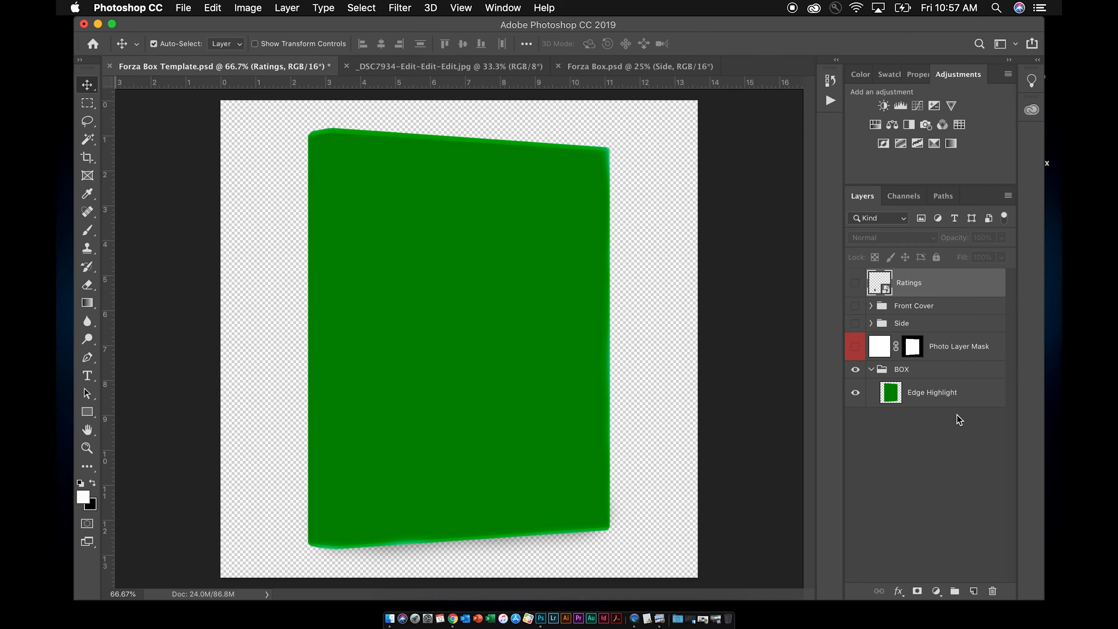
left_click(885, 396, "super")
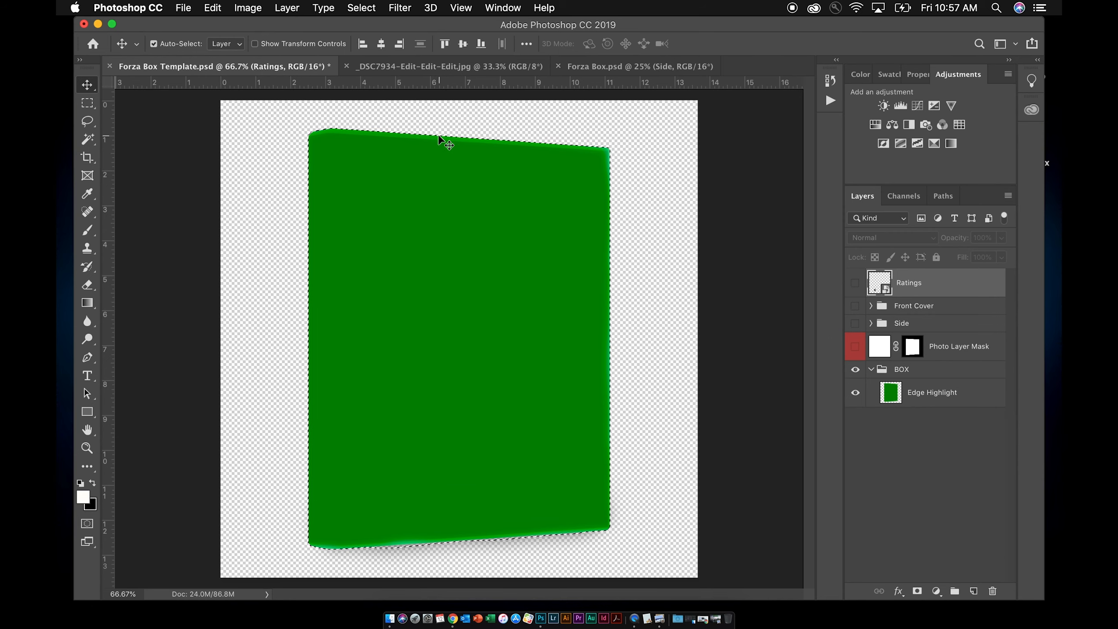
left_click(94, 229)
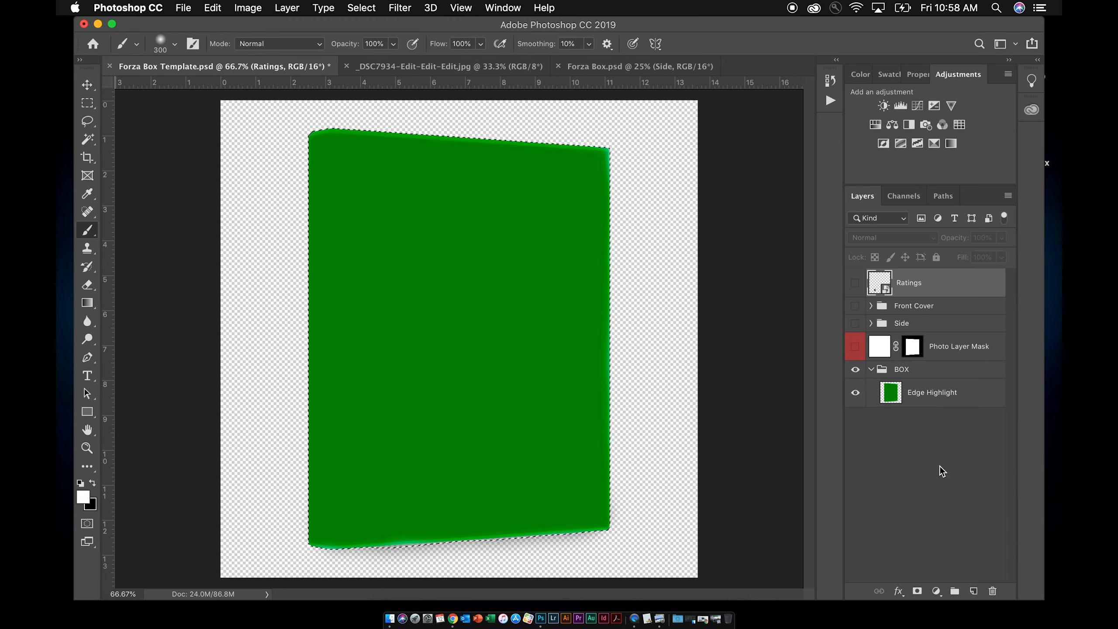
Brush a soft white highlight along the box's right edge on a new layer above Edge Highlight, masked to the selection at 71% opacity
left_click(892, 397)
left_click(973, 591)
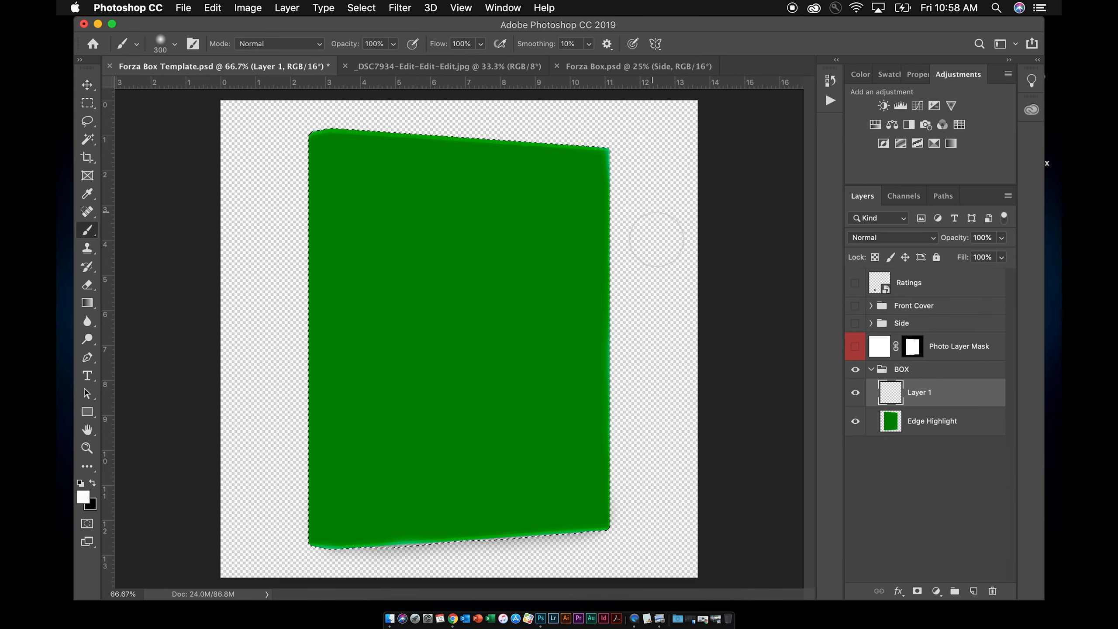
mouse_move(649, 352)
left_mouse_down()
mouse_move(644, 529)
mouse_move(646, 518)
left_mouse_up()
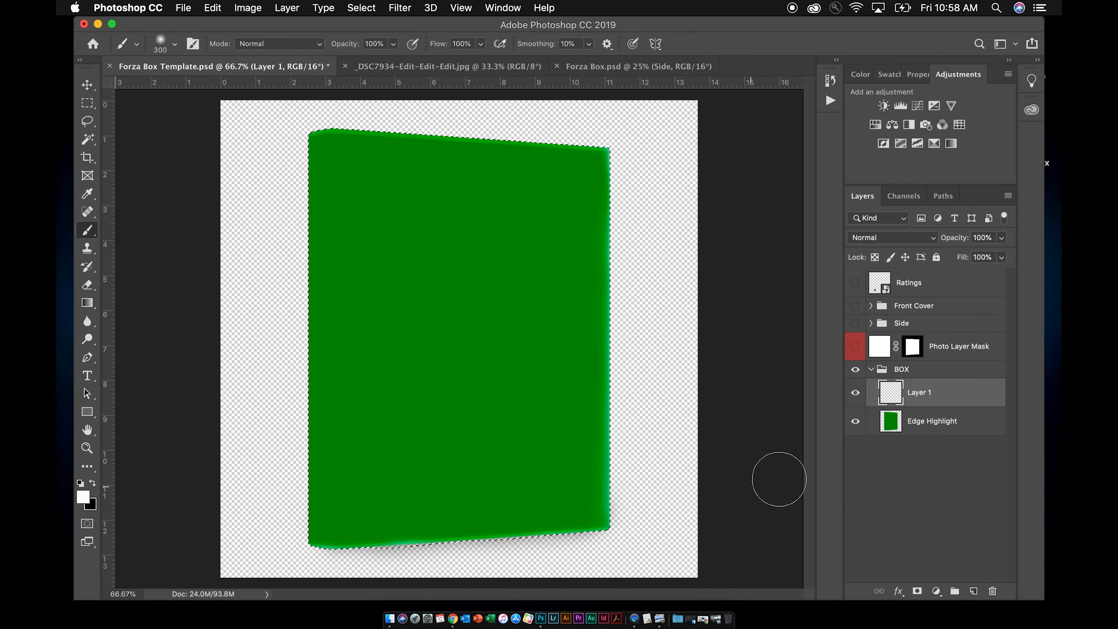
left_click(917, 591)
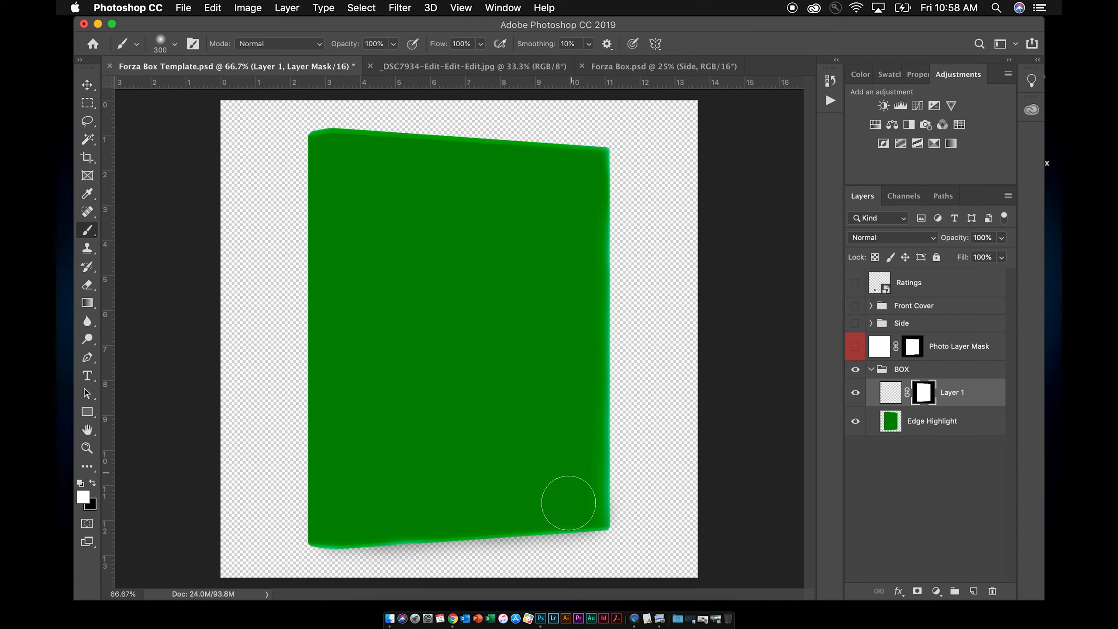
left_click_drag(957, 240, 934, 242)
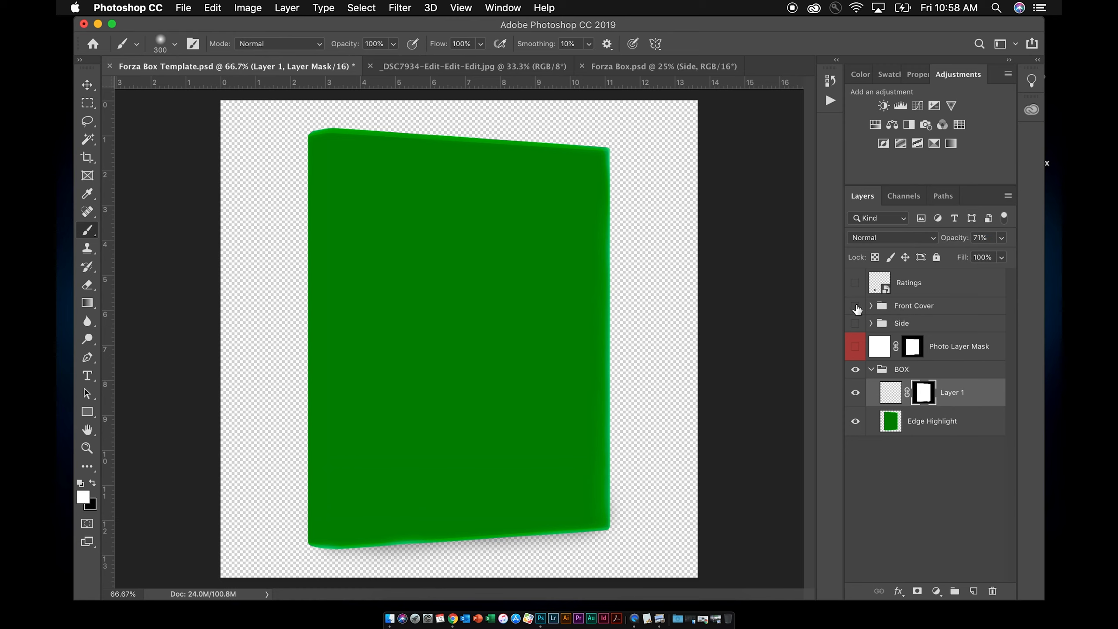
Delete the masked highlight layer above Edge Highlight
left_click(977, 395)
key("Delete")
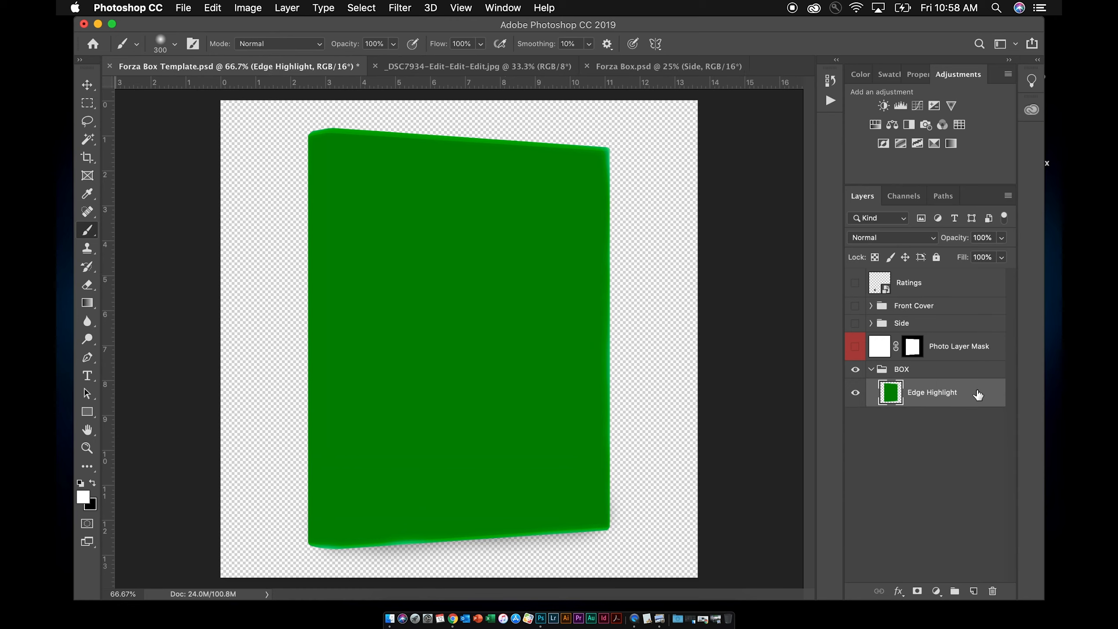
Collapse the BOX group and make the Side group visible and expanded
left_click(870, 371)
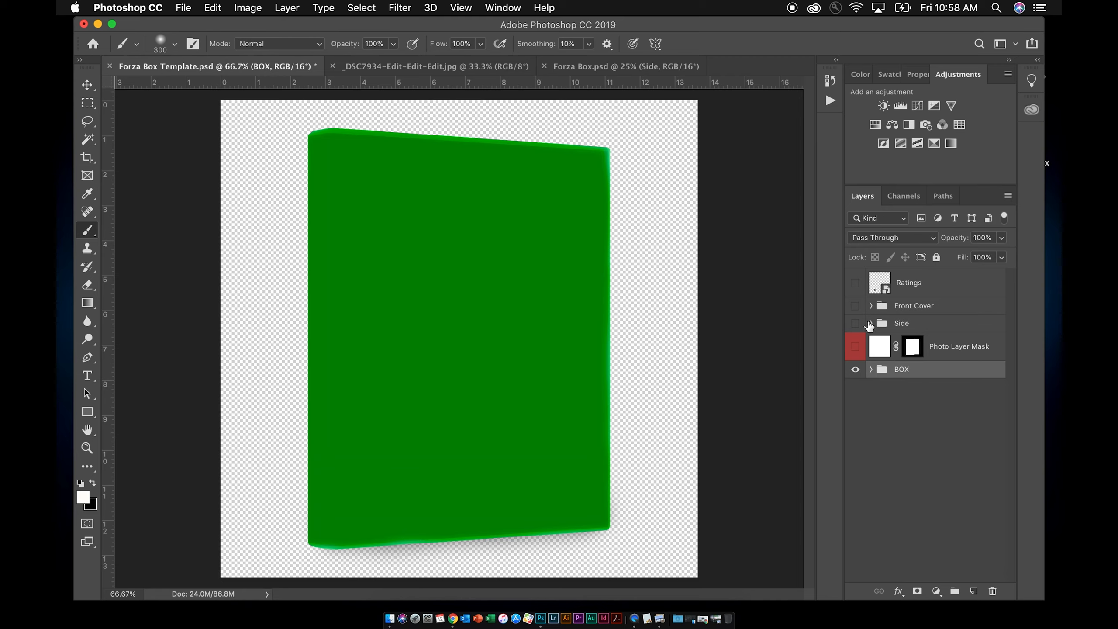
left_click(855, 324)
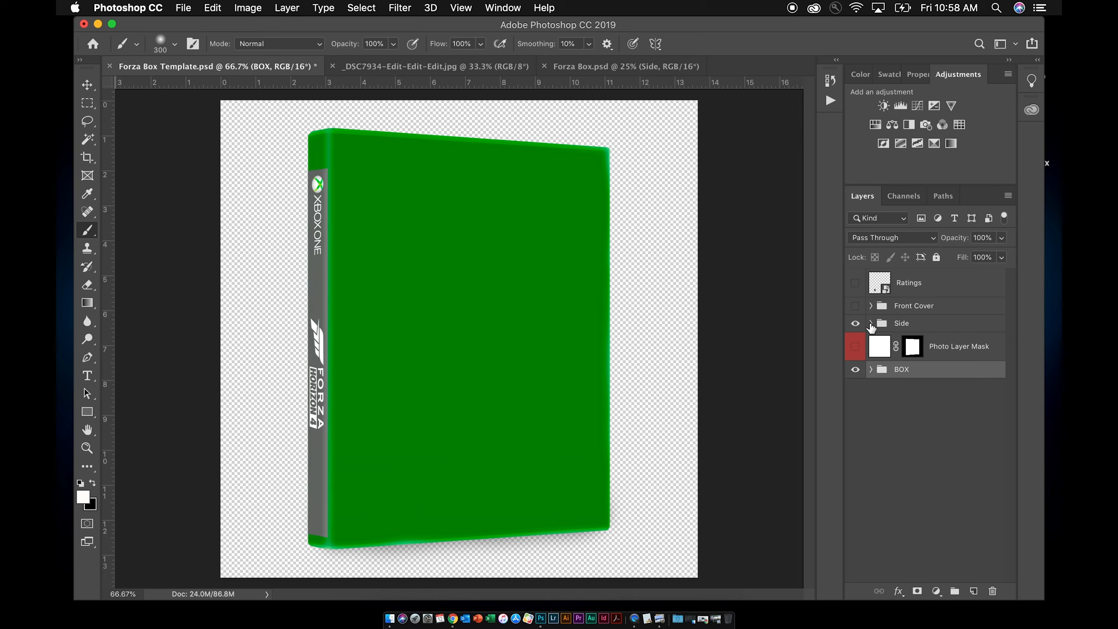
left_click(871, 324)
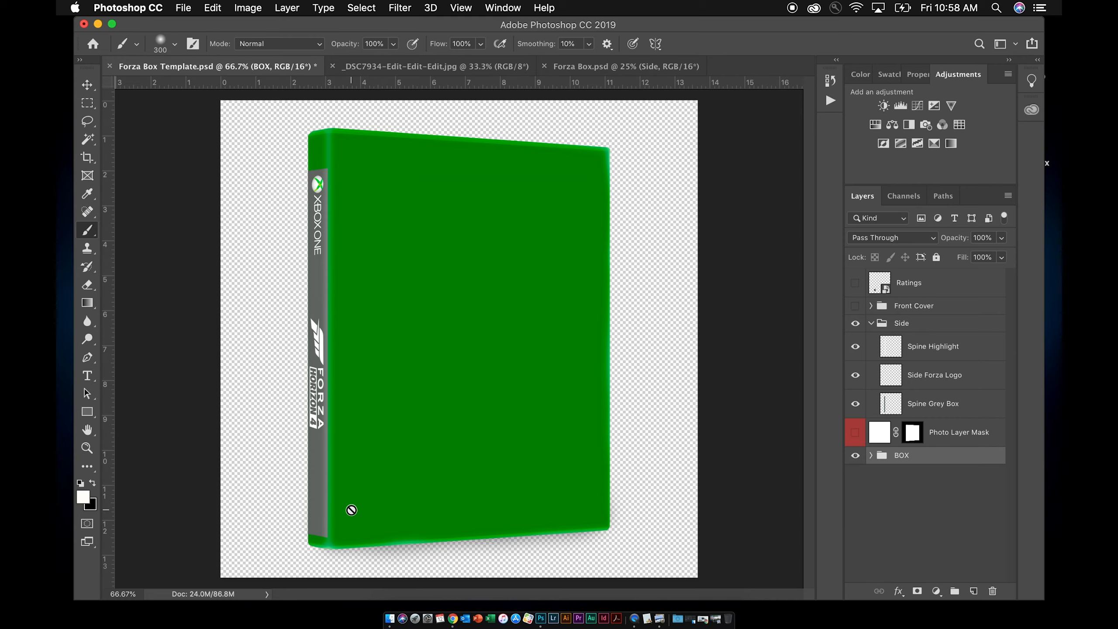
Load the Spine Grey Box outline as a selection and set the foreground colour to yellow #facc0e
left_click(886, 406, "super")
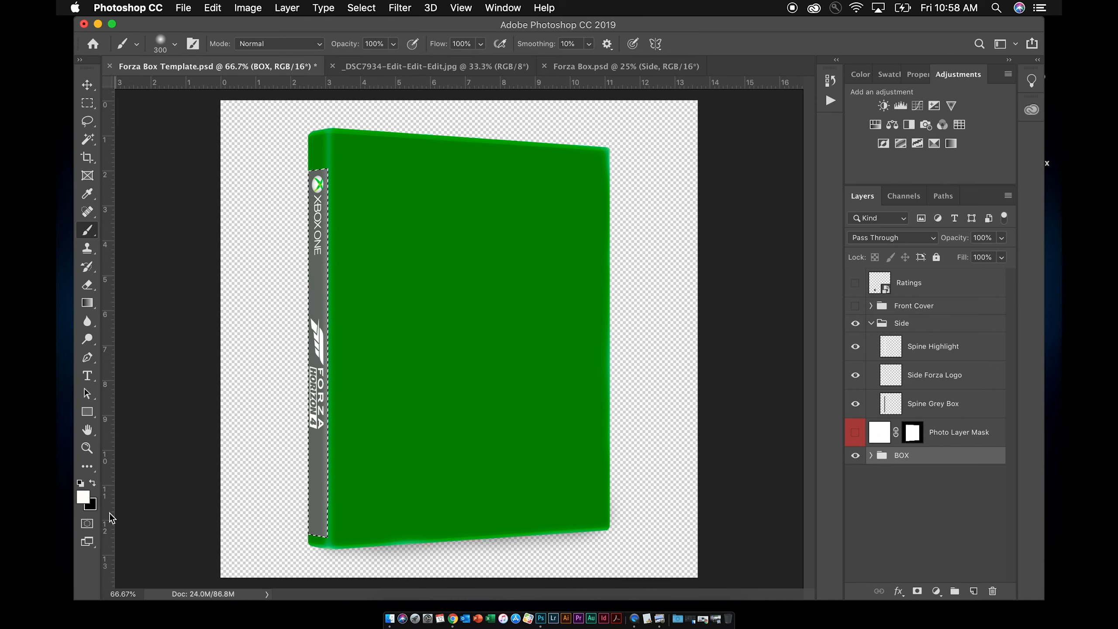
left_click(84, 496)
left_click_drag(766, 414, 870, 379)
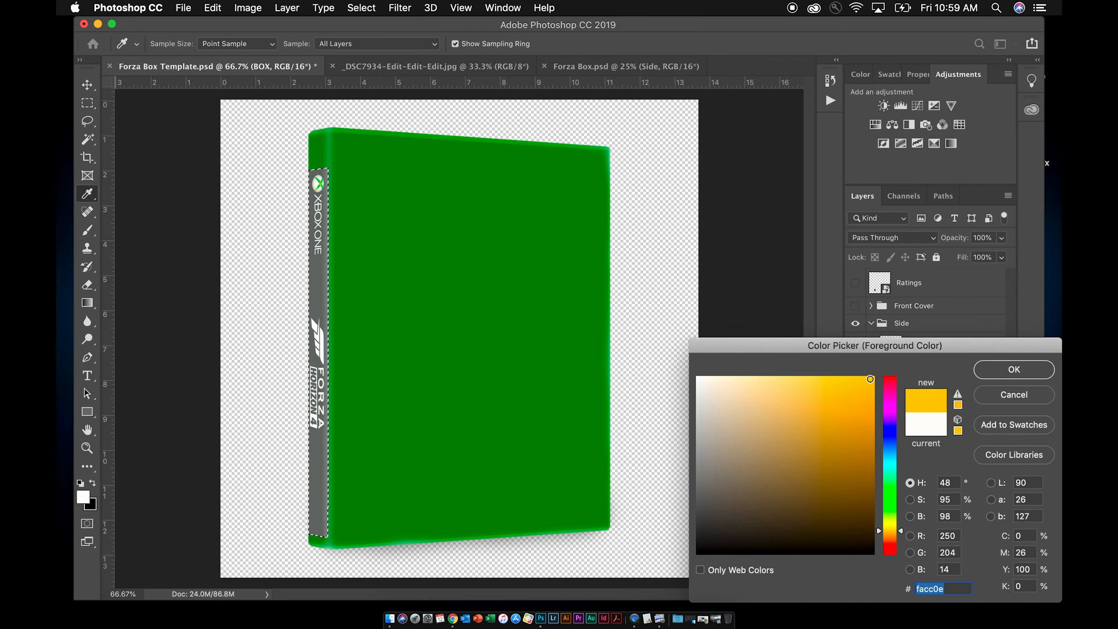
left_click(1020, 368)
Try filling the selected spine with yellow on the Spine Grey Box layer and undo the fill
key("b")
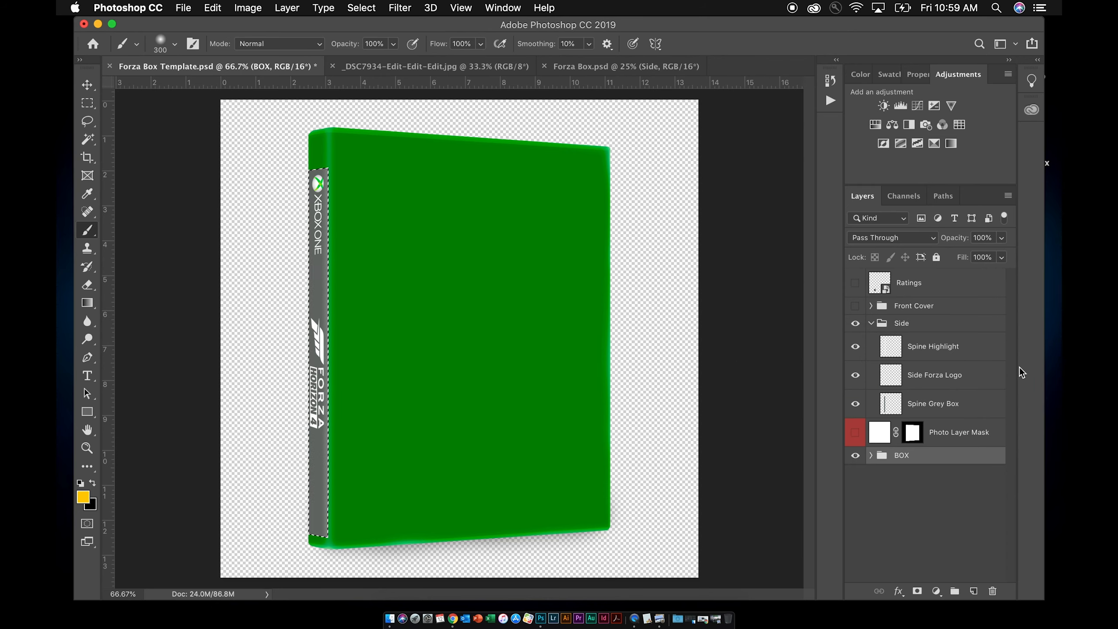
key("alt+BackSpace")
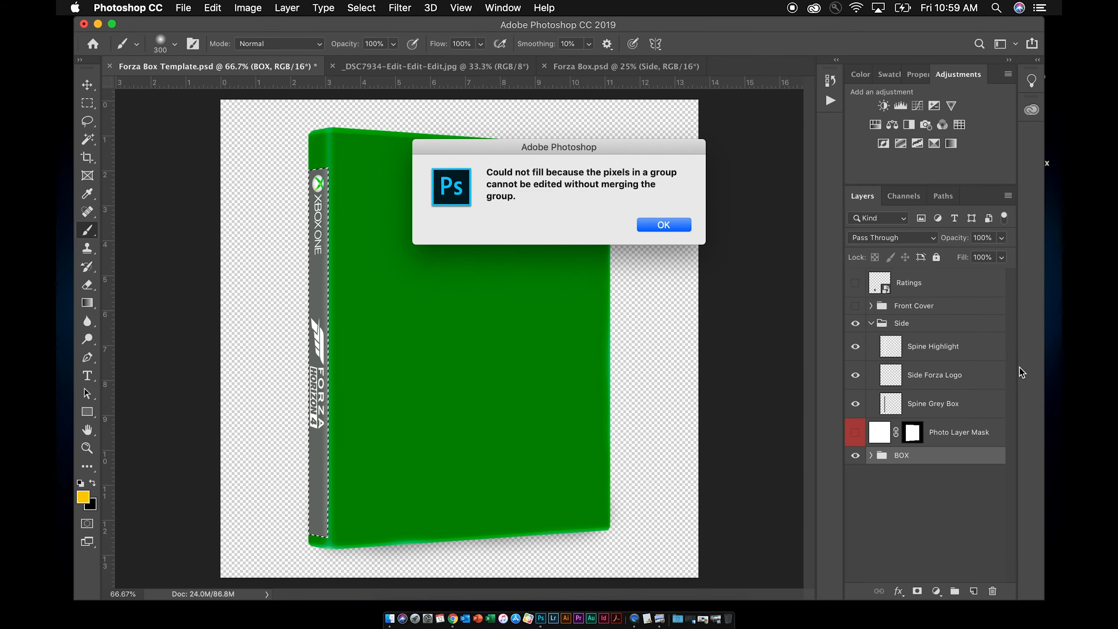
left_click(663, 229)
left_click(914, 404)
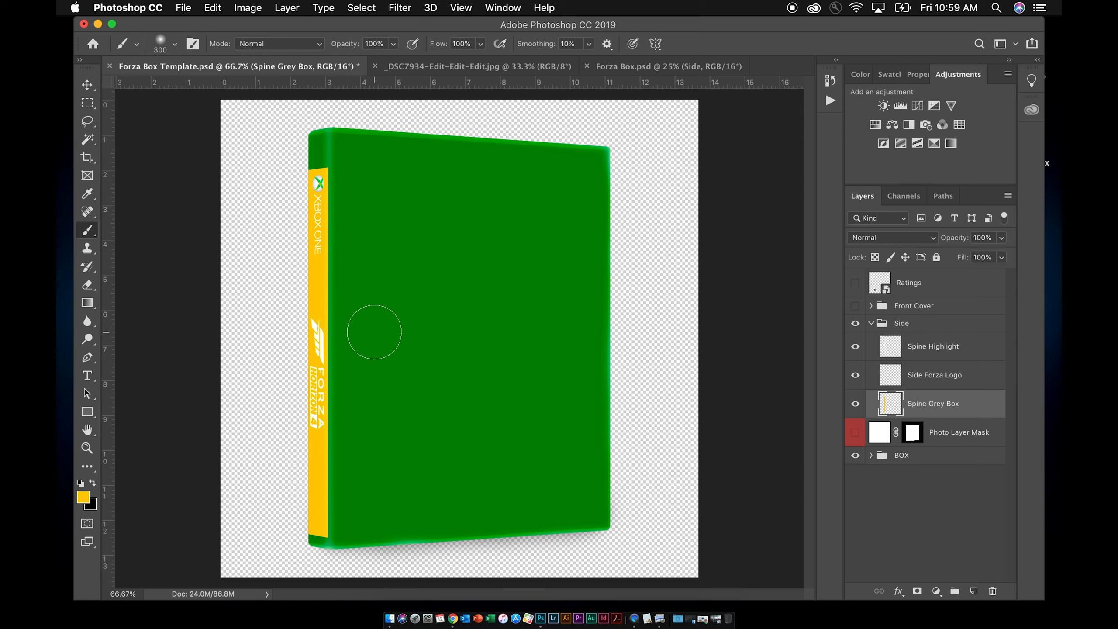
key("super+z")
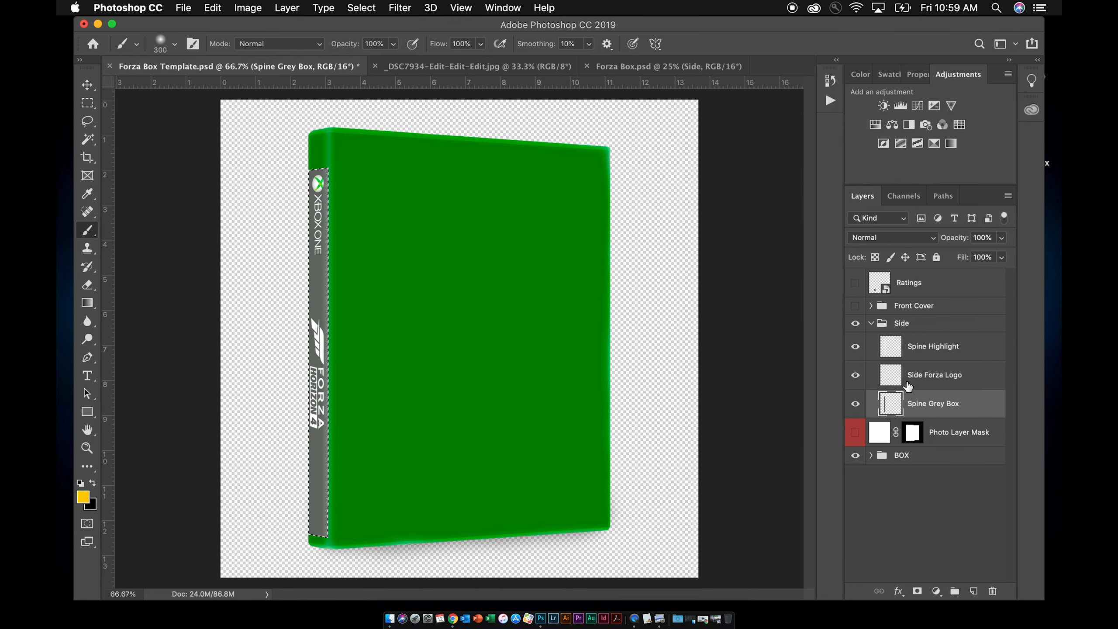
Clear the selection and compare the spine with the Side Forza Logo and Spine Highlight layers hidden and shown
left_click(855, 375)
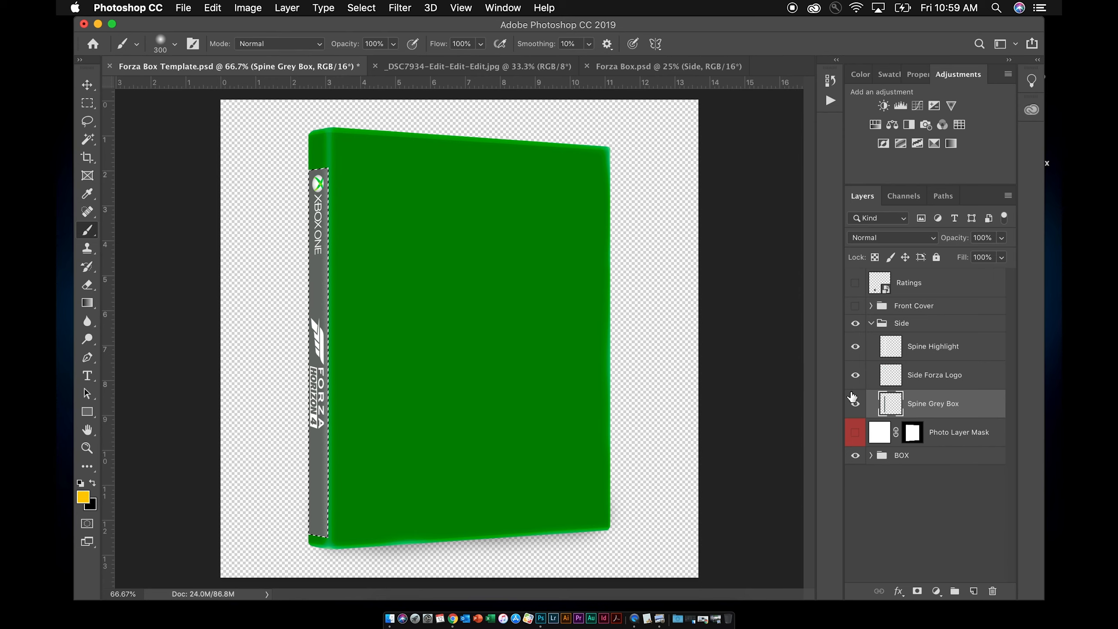
key("super+d")
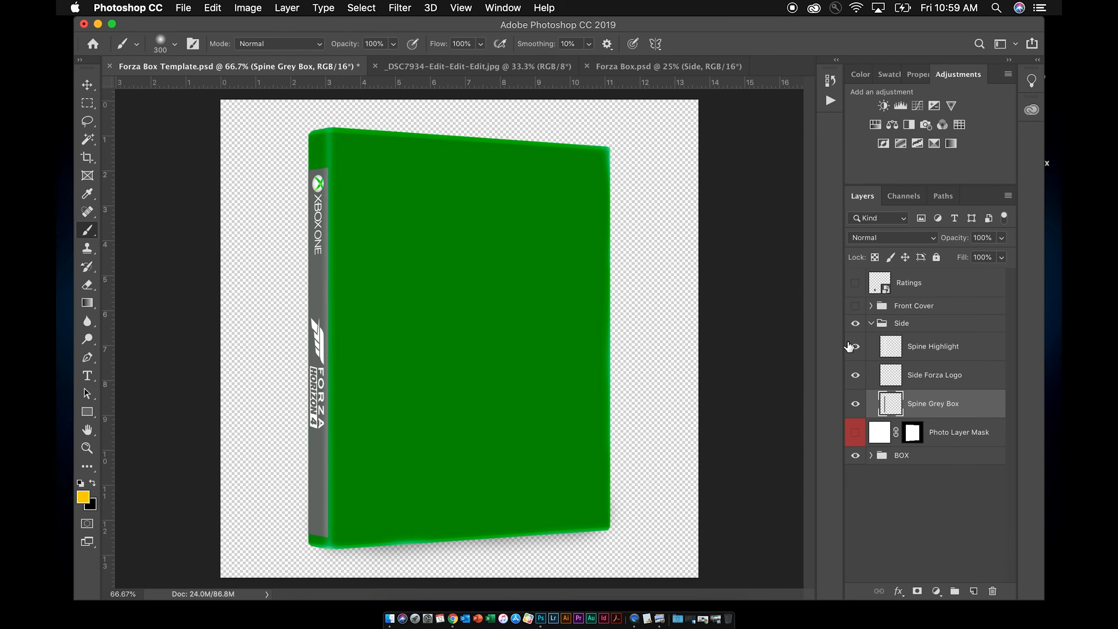
left_click(855, 347)
left_click(856, 348)
Add a new layer above Spine Highlight and draw a narrow closed four-point Pen path along the edge between spine and front
left_click(88, 357)
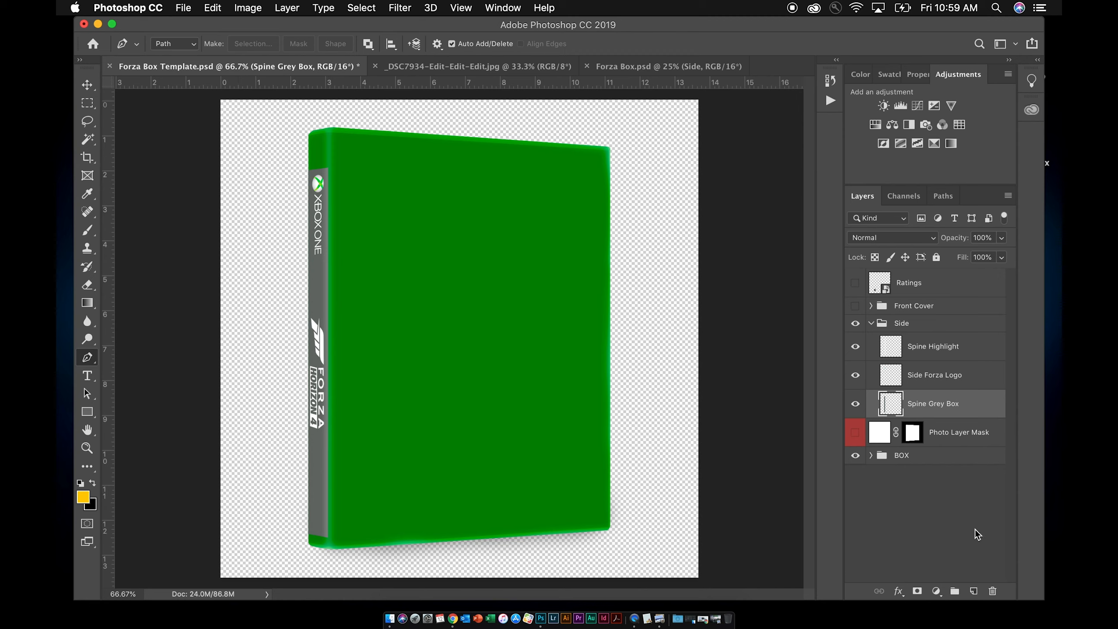
left_click(963, 349)
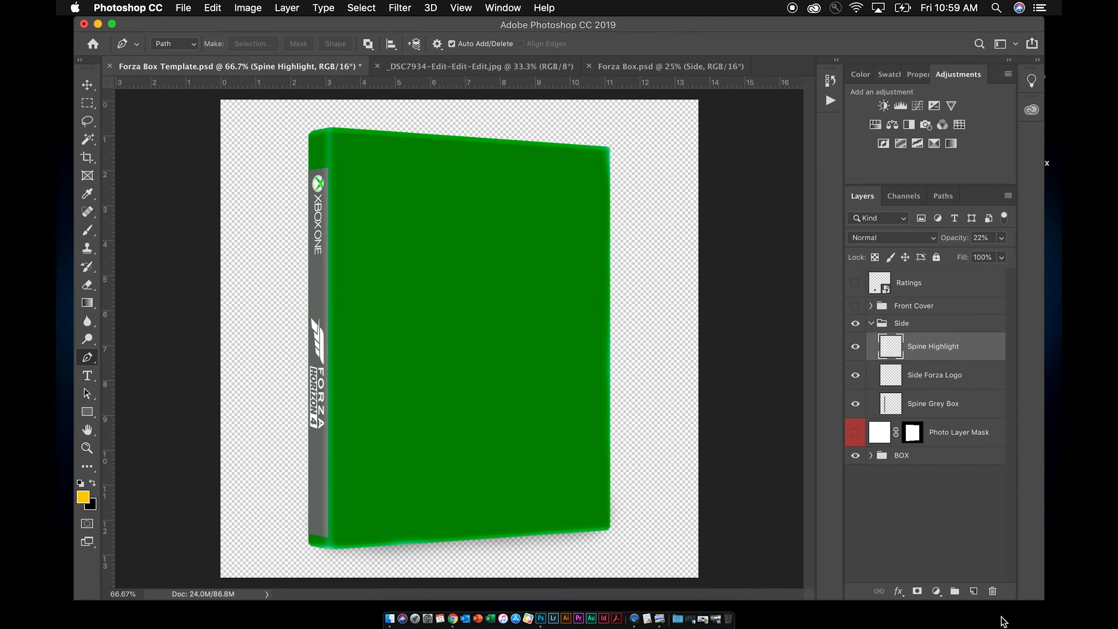
left_click(973, 591)
left_click(325, 128)
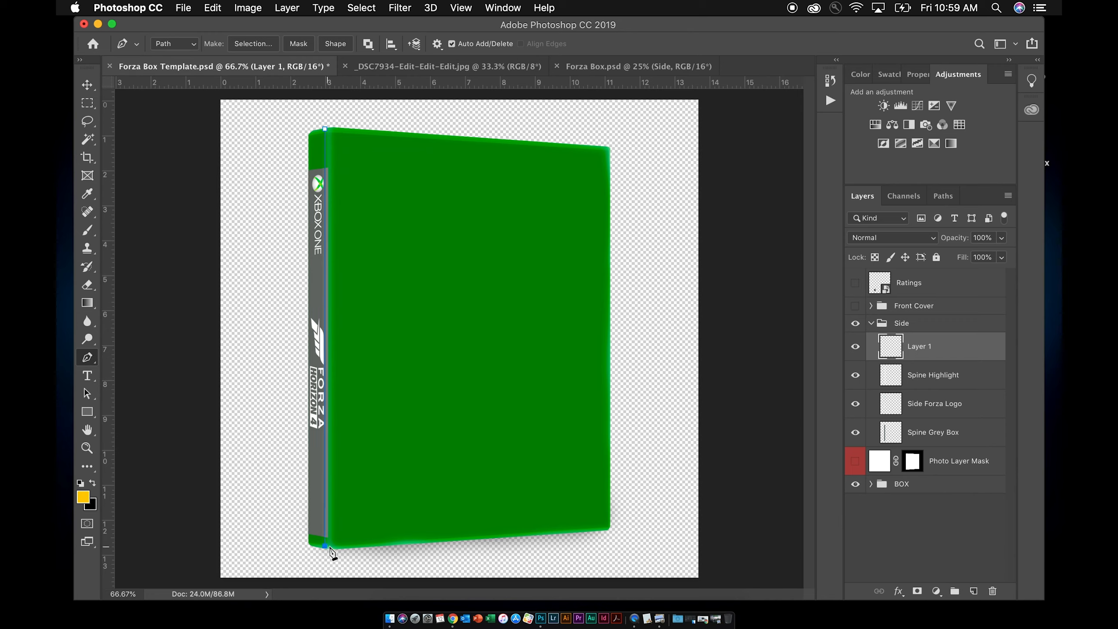
left_click(331, 546)
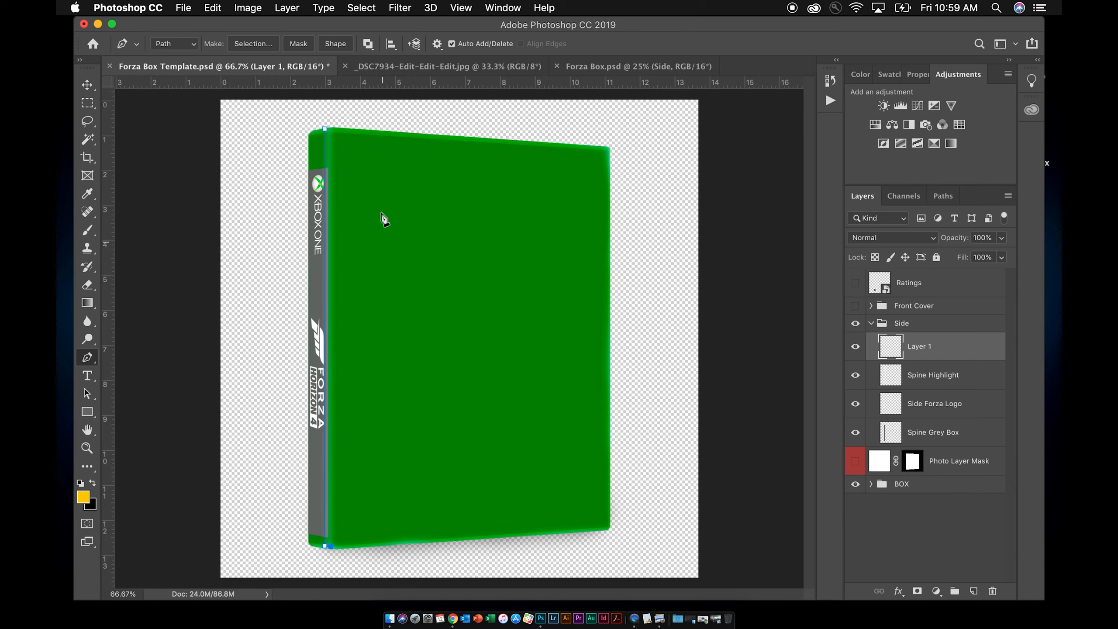
left_click(331, 130)
left_click(324, 129)
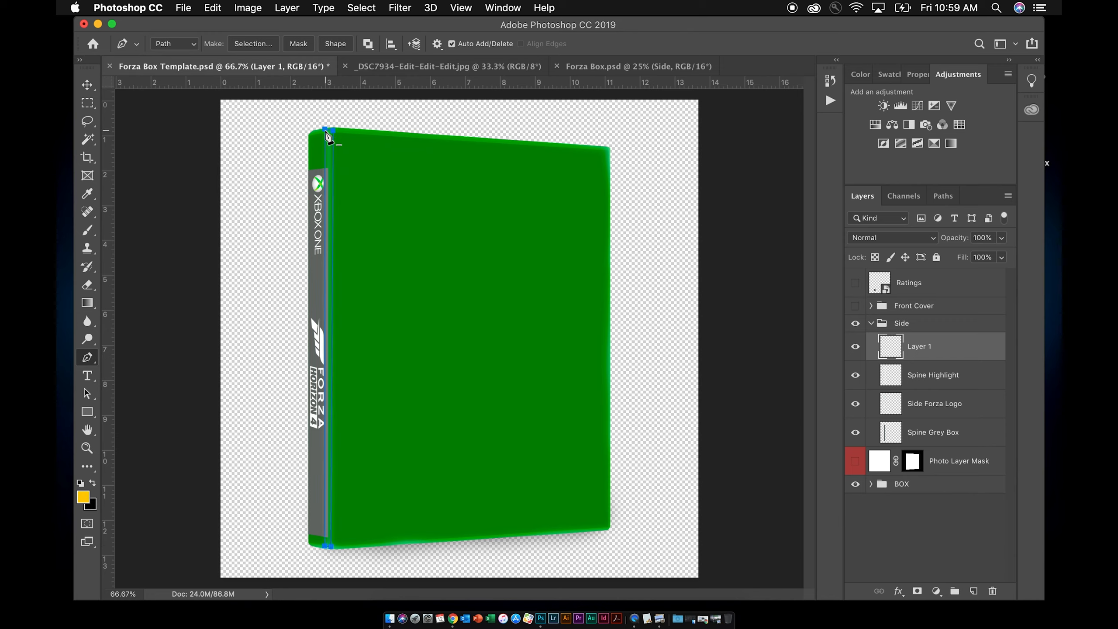
Convert the narrow spine-edge path into a selection
right_click(333, 169)
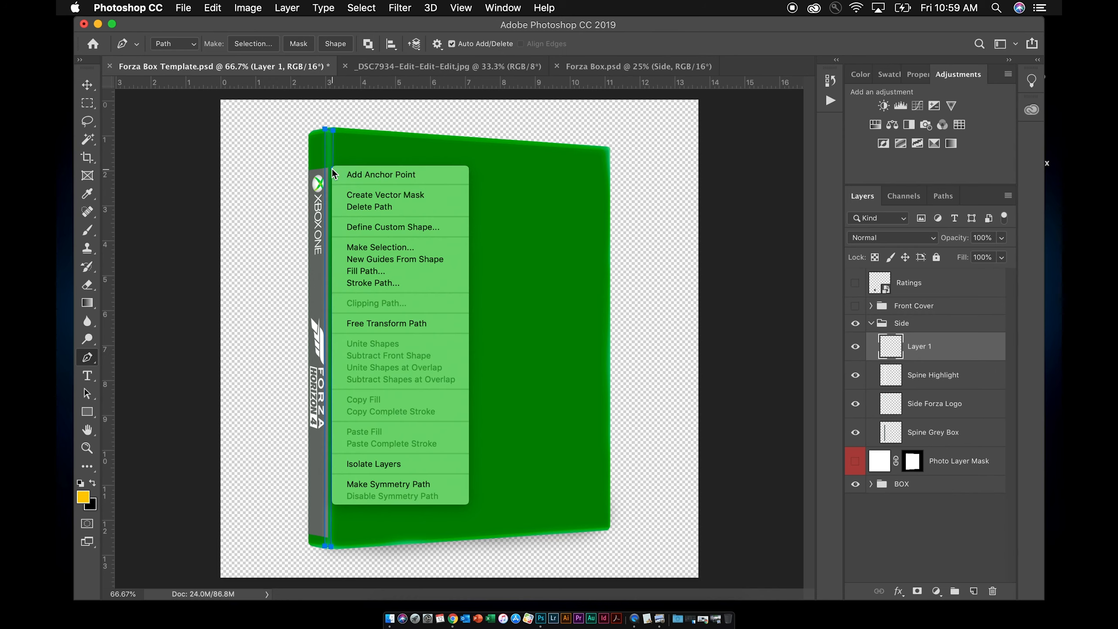
left_click(371, 247)
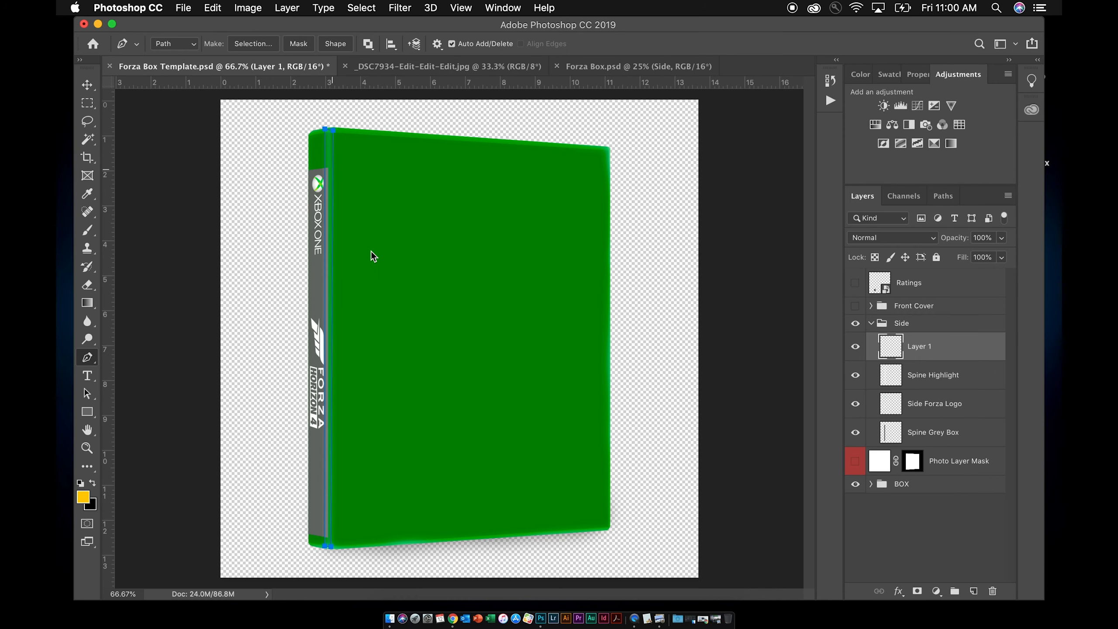
left_click(1027, 416)
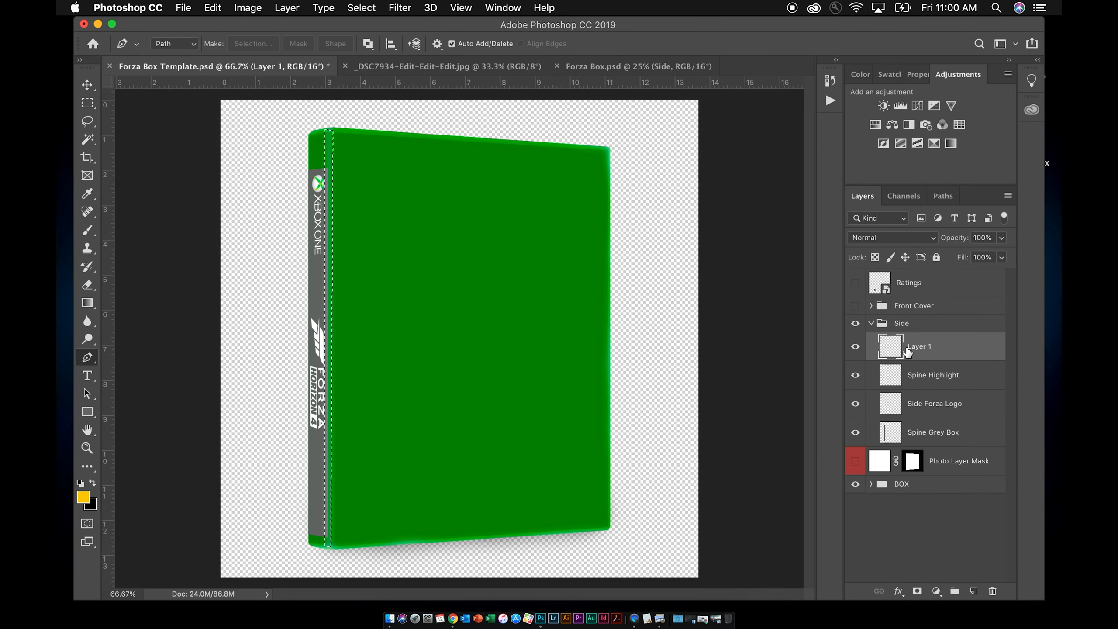
Fill the spine-edge selection with white on the new layer and deselect
key("d")
key("x")
key("alt+BackSpace")
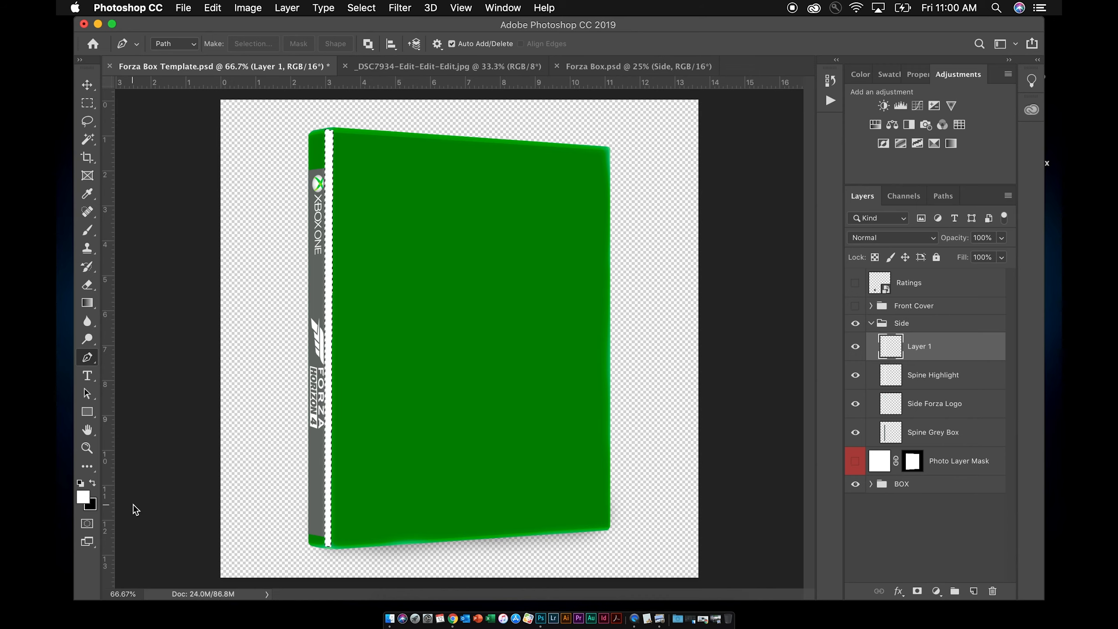
key("super+d")
Soften the white spine-edge strip with a 6-pixel Gaussian Blur and lower its layer opacity to 30%
left_click(405, 9)
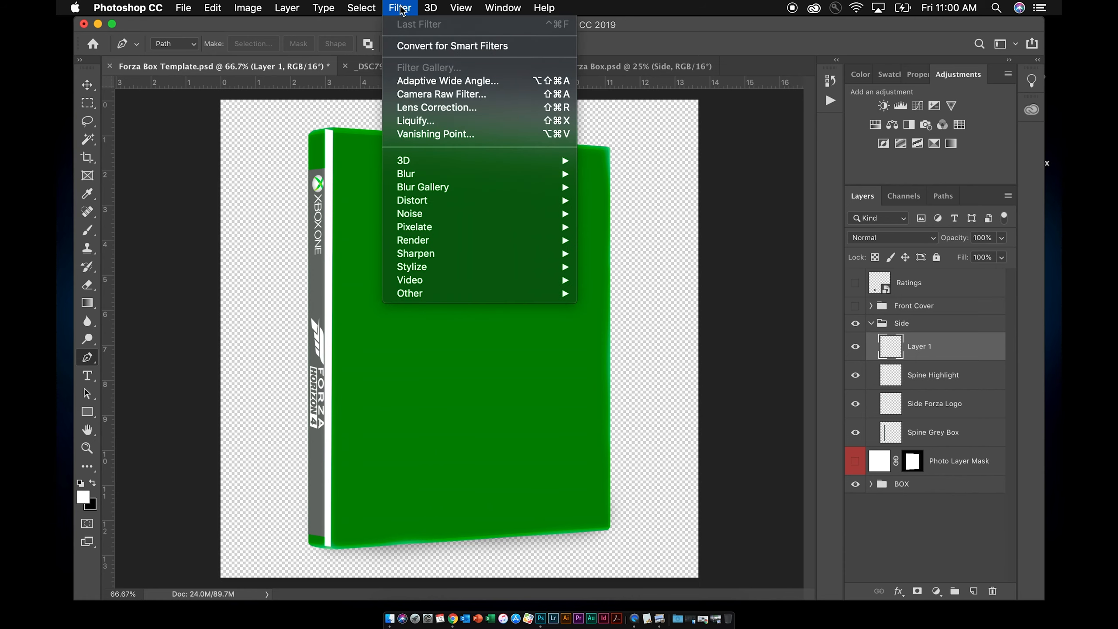
mouse_move(429, 174)
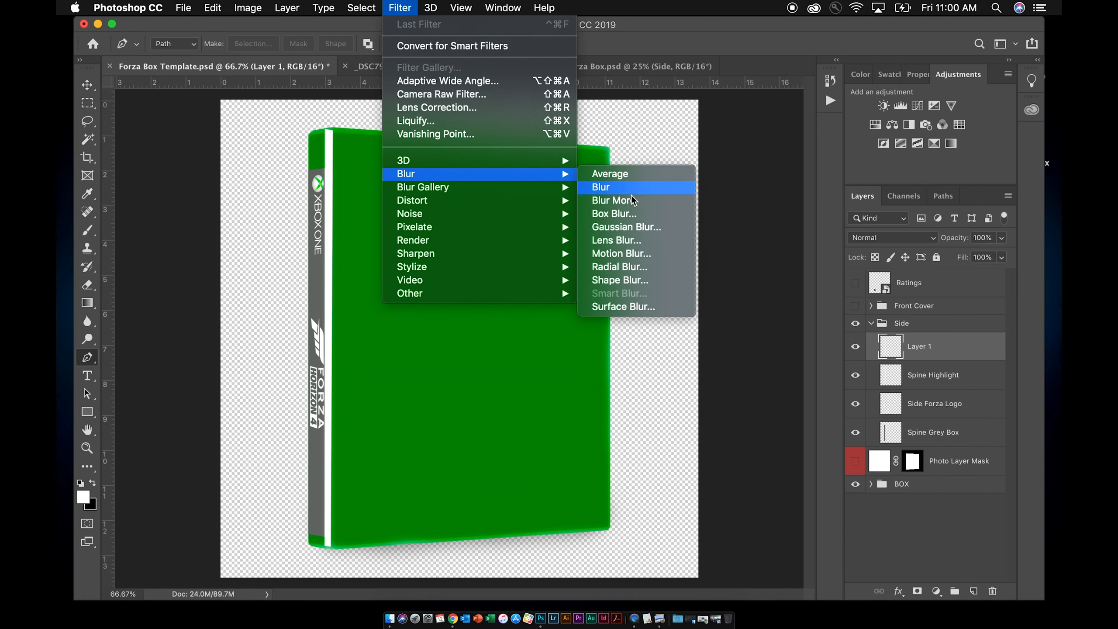
left_click(625, 226)
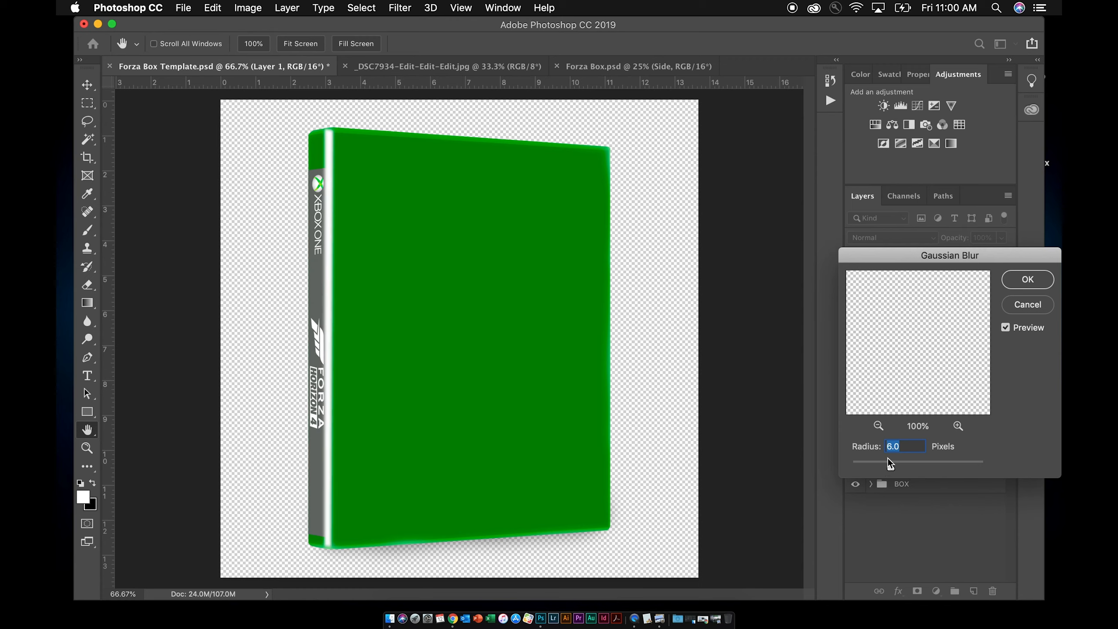
left_click(1021, 283)
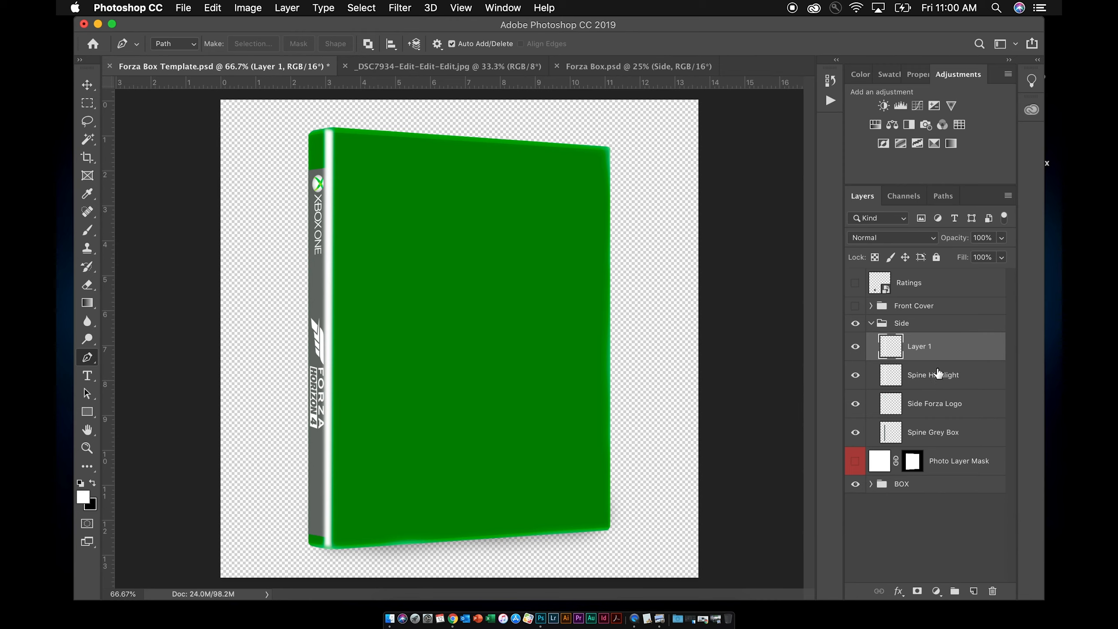
left_click_drag(959, 239, 909, 241)
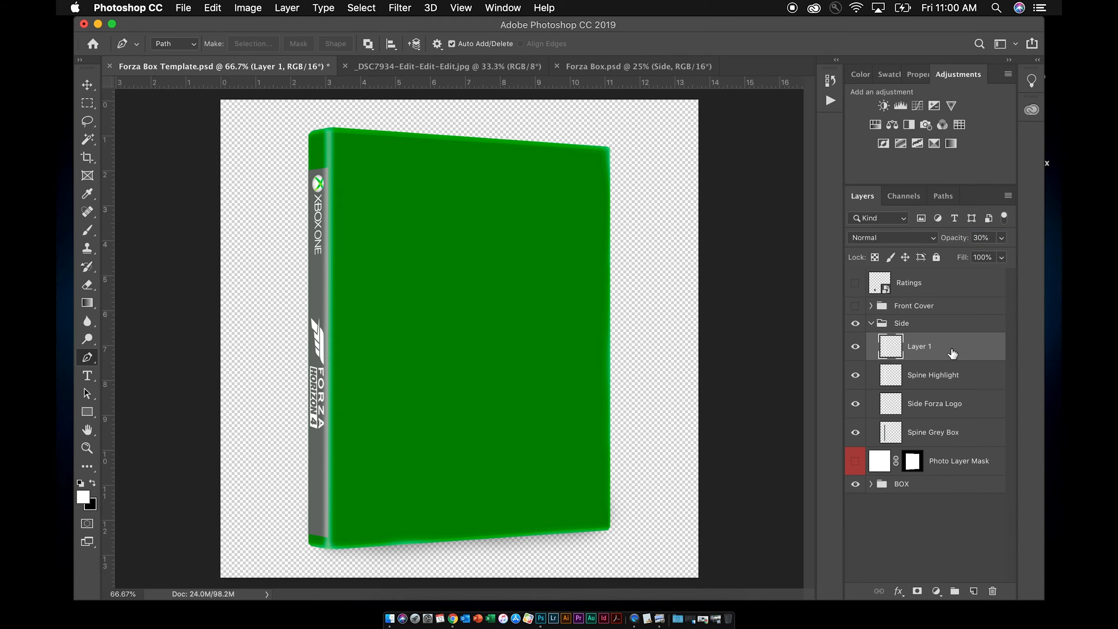
Delete the blurred spine-edge strip layer and collapse the Side group
key("Delete")
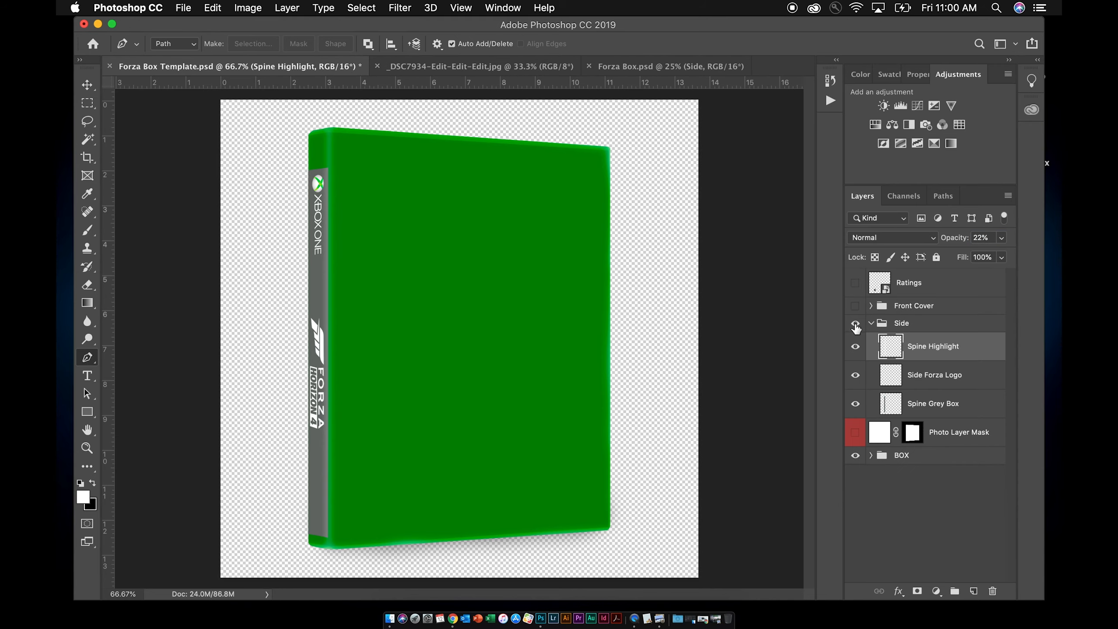
left_click(870, 326)
left_click(871, 324)
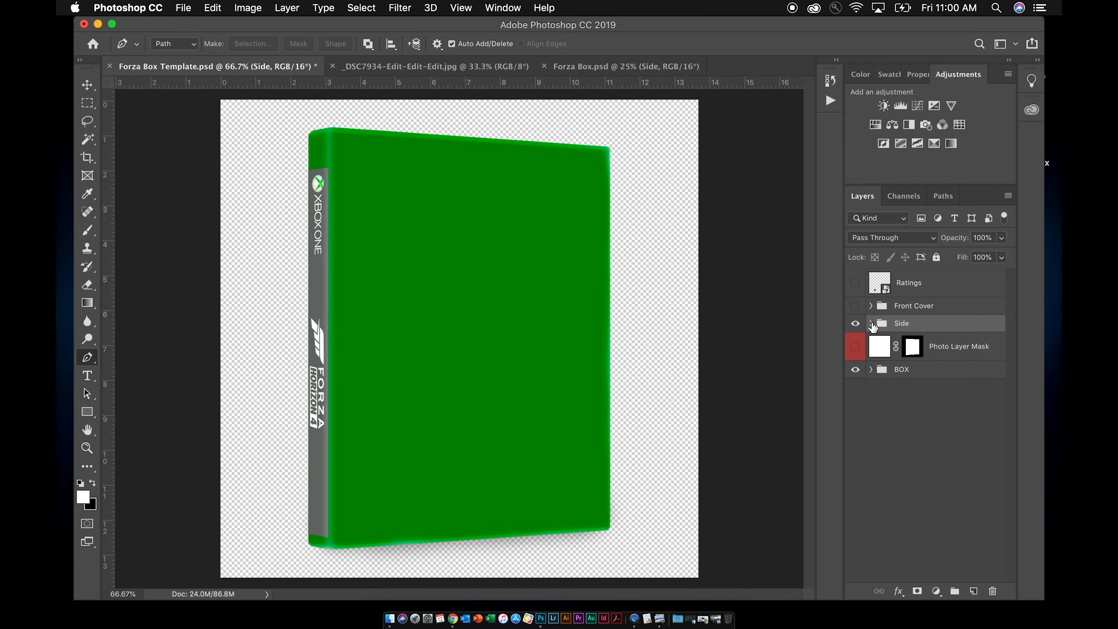
Show and expand the Front Cover group, and compare the cover with its console exclusive text layer hidden and shown
left_click(855, 307)
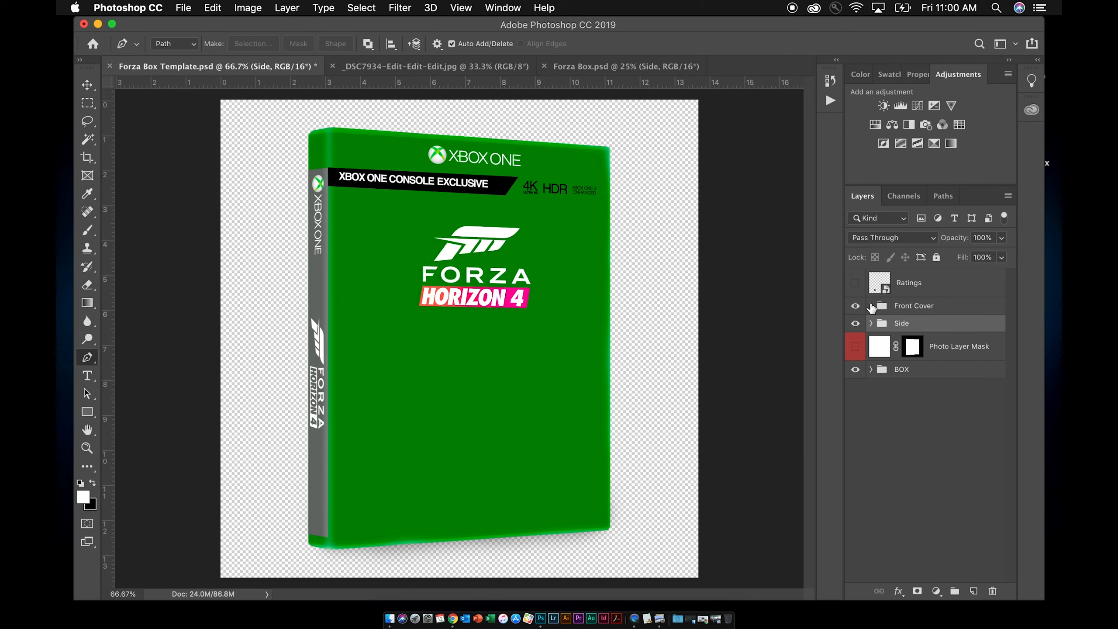
left_click(871, 306)
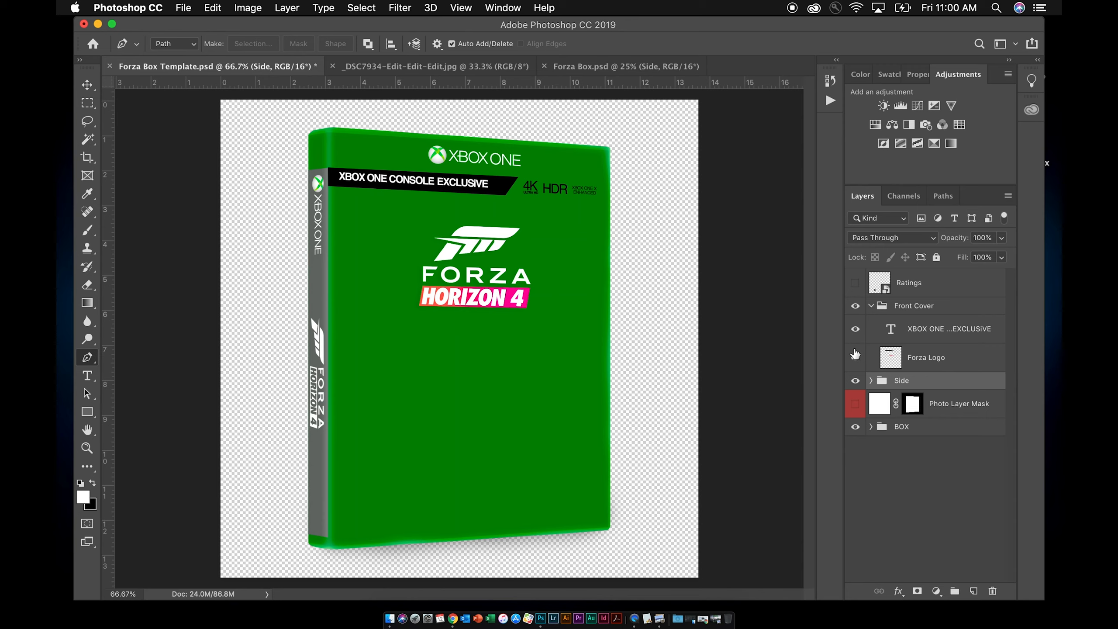
left_click(854, 329)
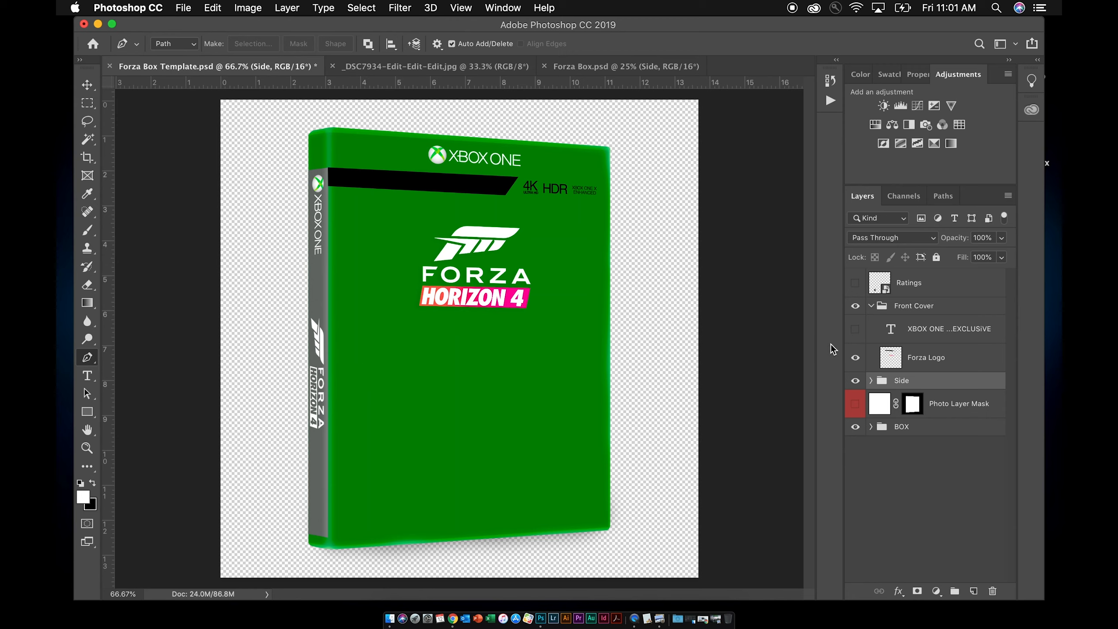
left_click(855, 331)
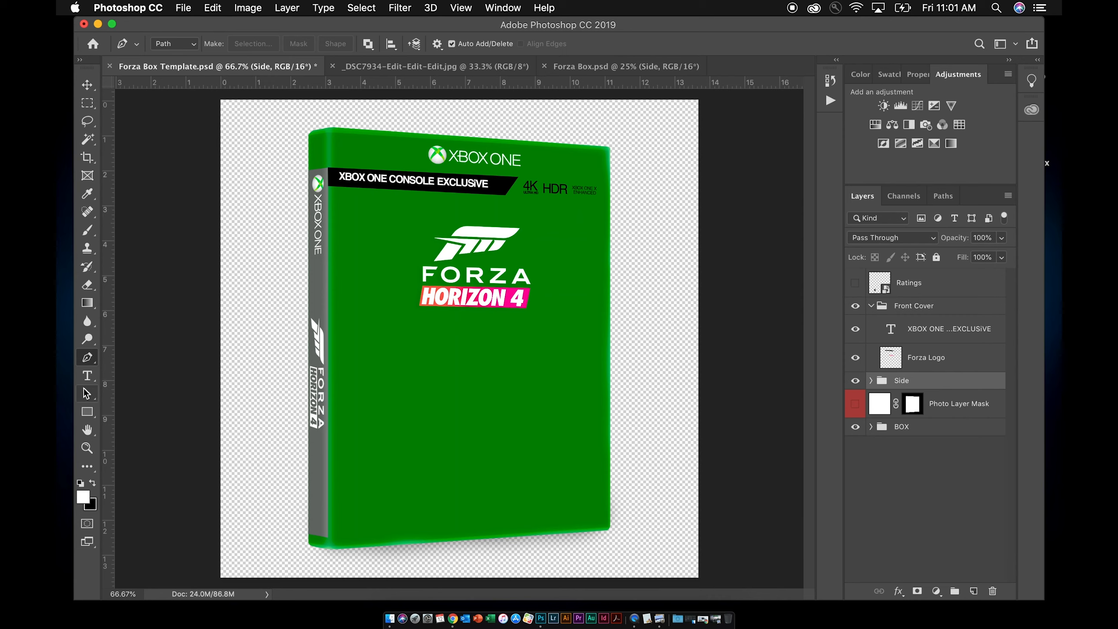
Insert a line break in the cover banner text after "XBOX ONE CON", commit the edit and collapse the Front Cover group
left_click(87, 375)
left_click(445, 182)
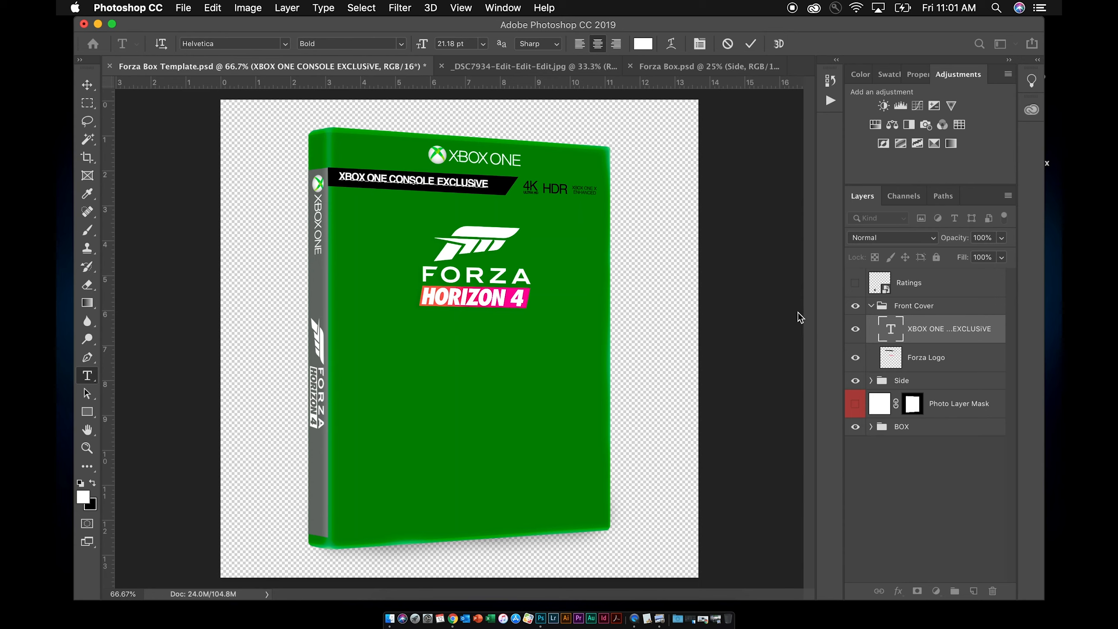
key("Return")
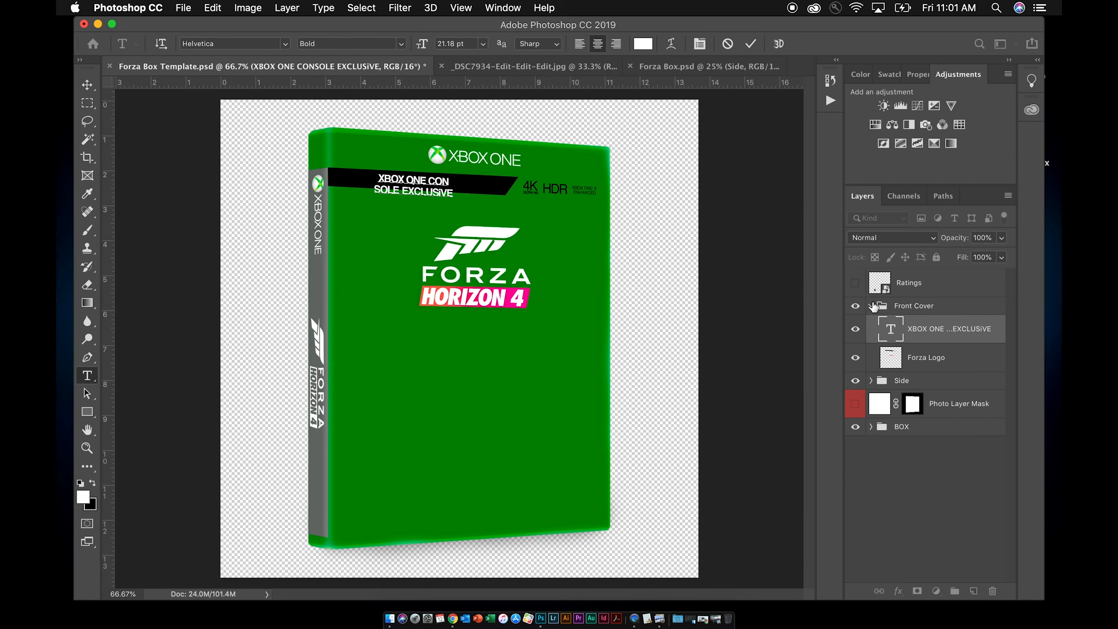
key("super+Return")
left_click(871, 306)
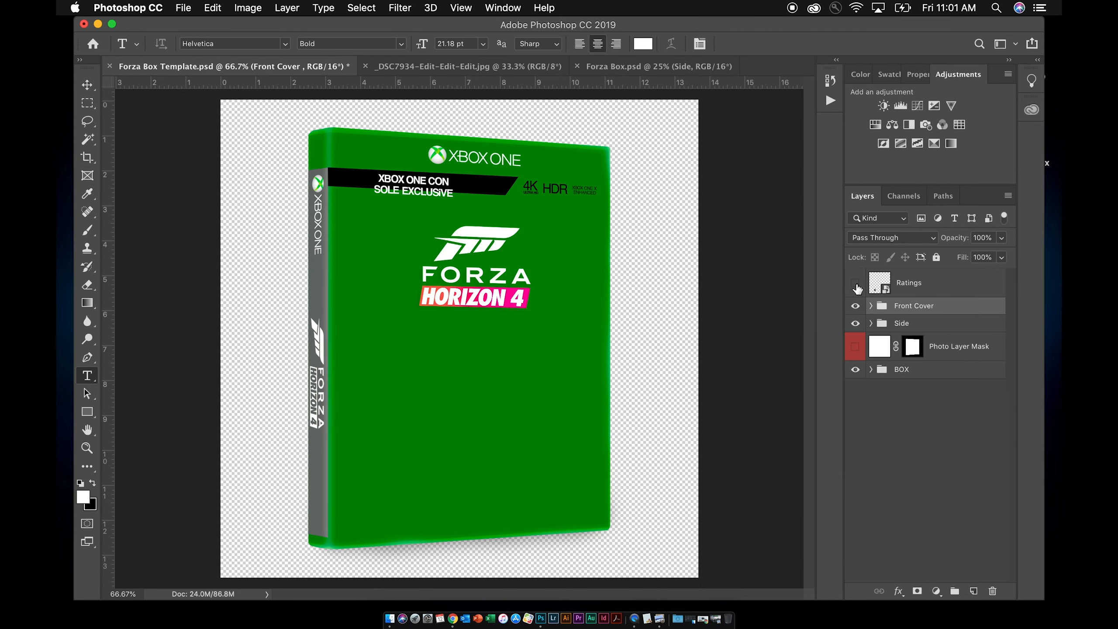
Show the Ratings layer, switch its smart object contents to the Mature 17+ badge, and save and close the contents
left_click(855, 284)
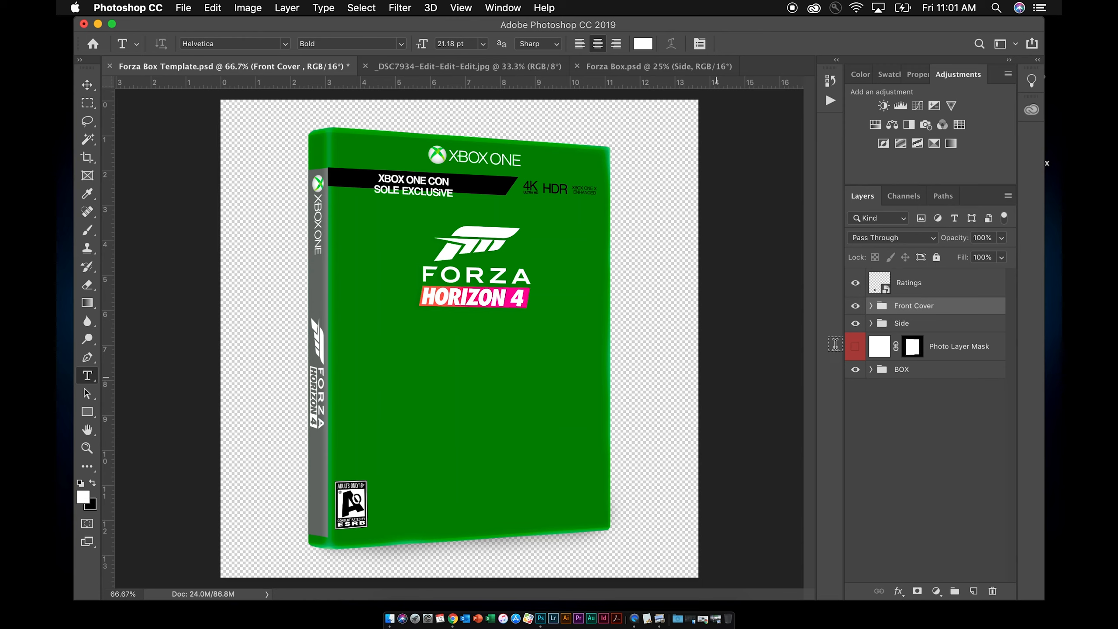
double_click(882, 284)
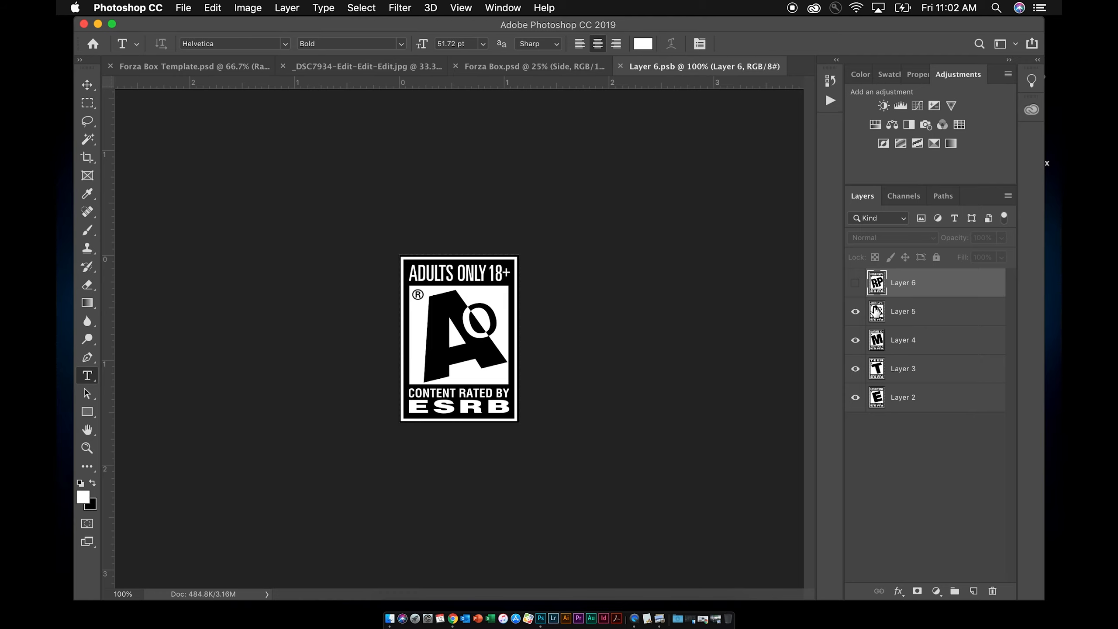
left_click(854, 283)
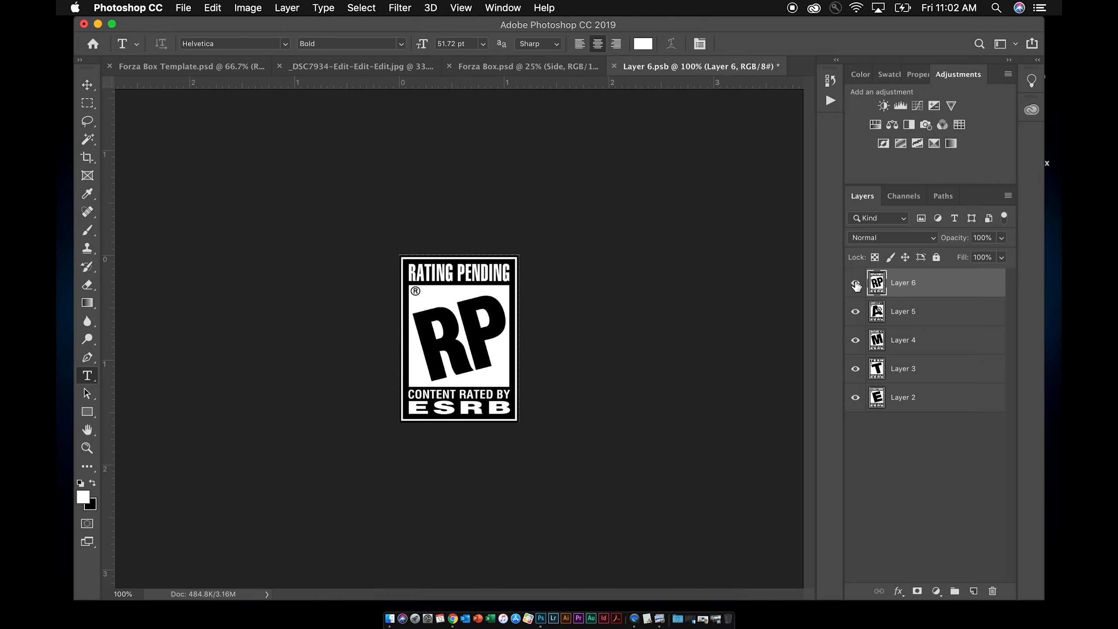
left_click(855, 283)
left_click(855, 311)
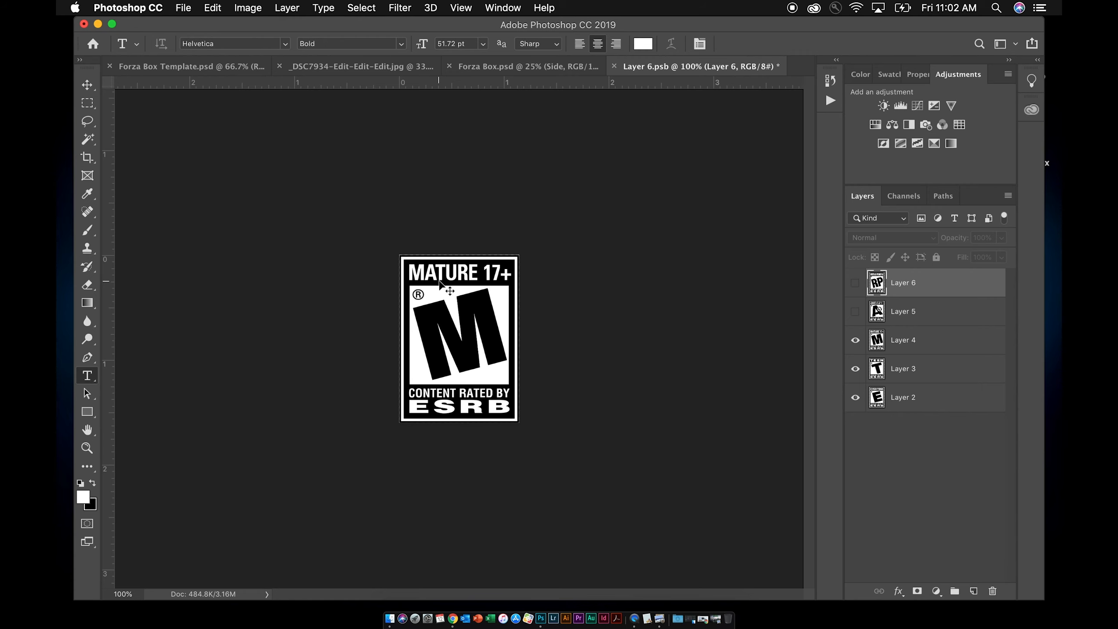
key("super+s")
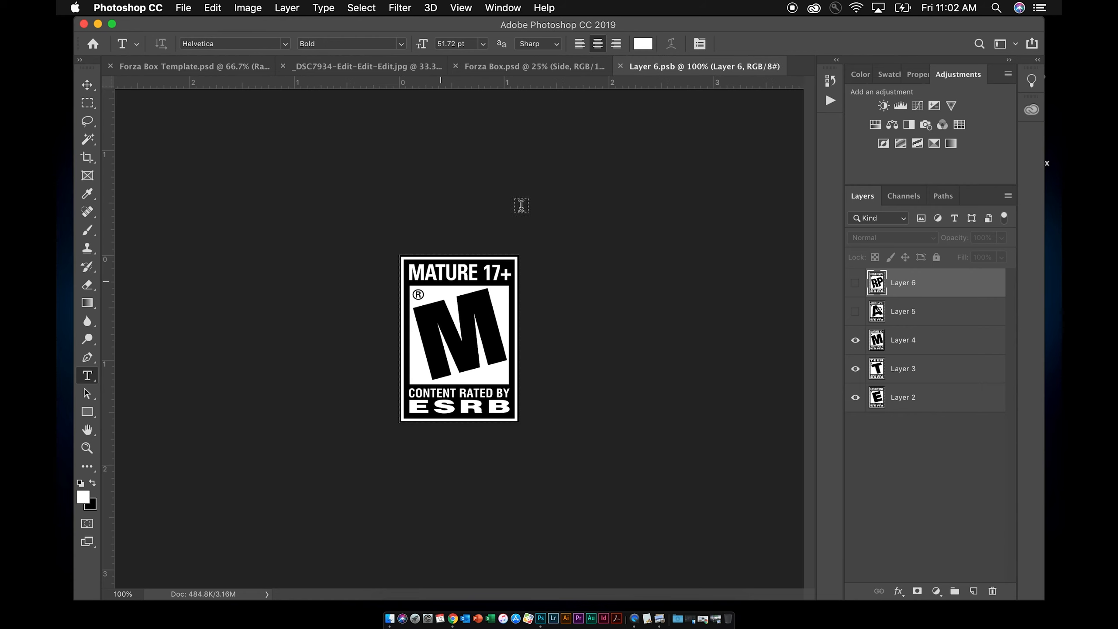
left_click(621, 66)
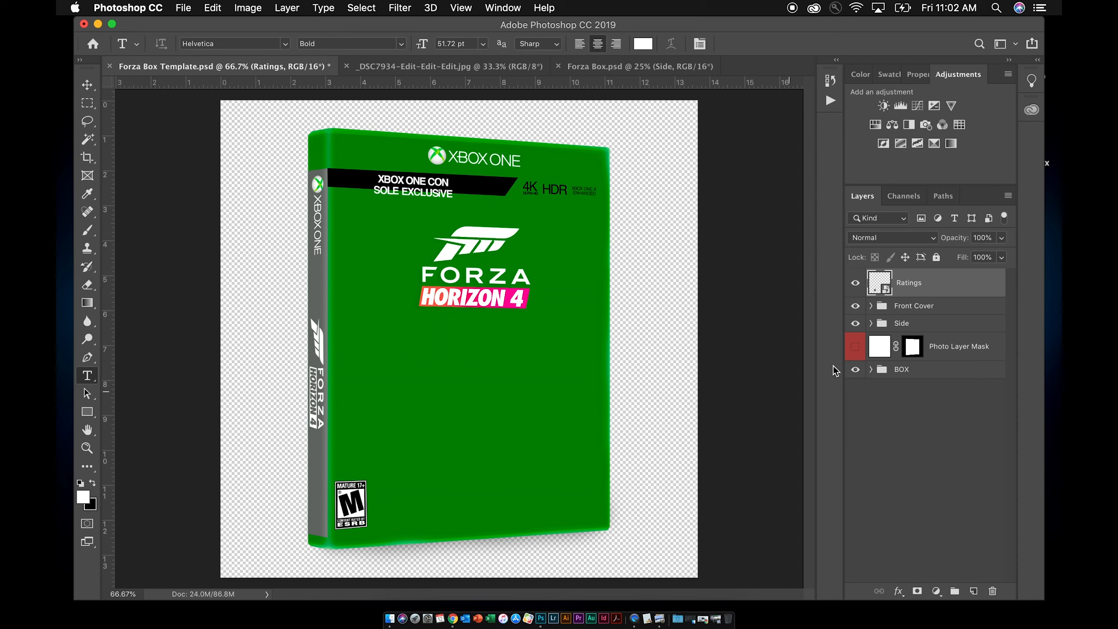
Show the Photo Layer Mask layer and copy the car photo from _DSC7934-Edit-Edit-Edit.jpg into the box template, accepting the depth difference
left_click(855, 348)
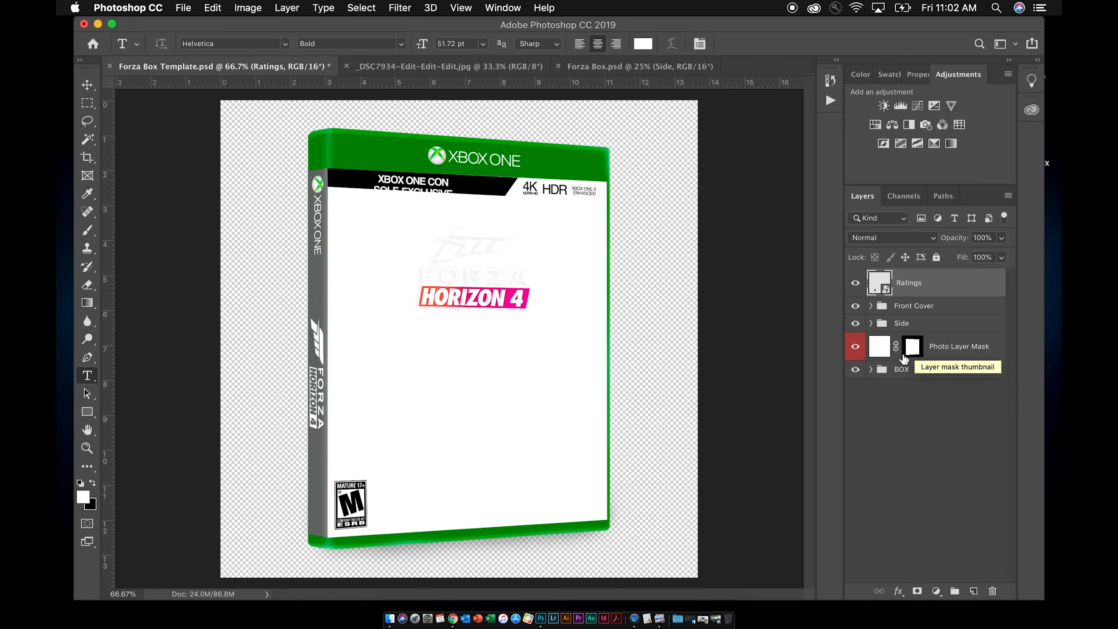
left_click(422, 66)
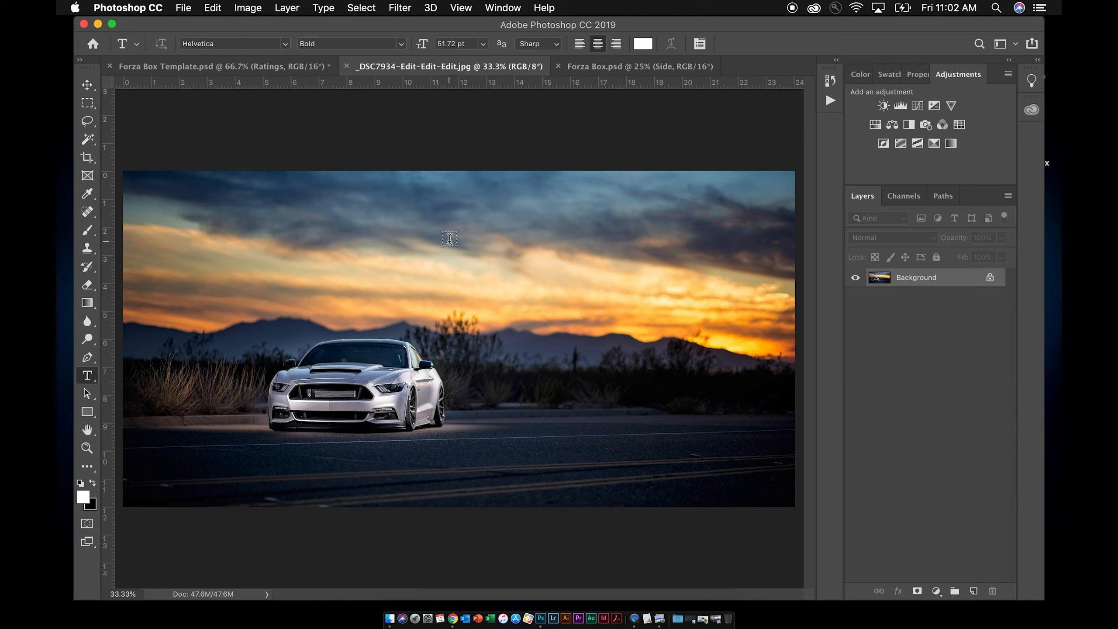
key("v")
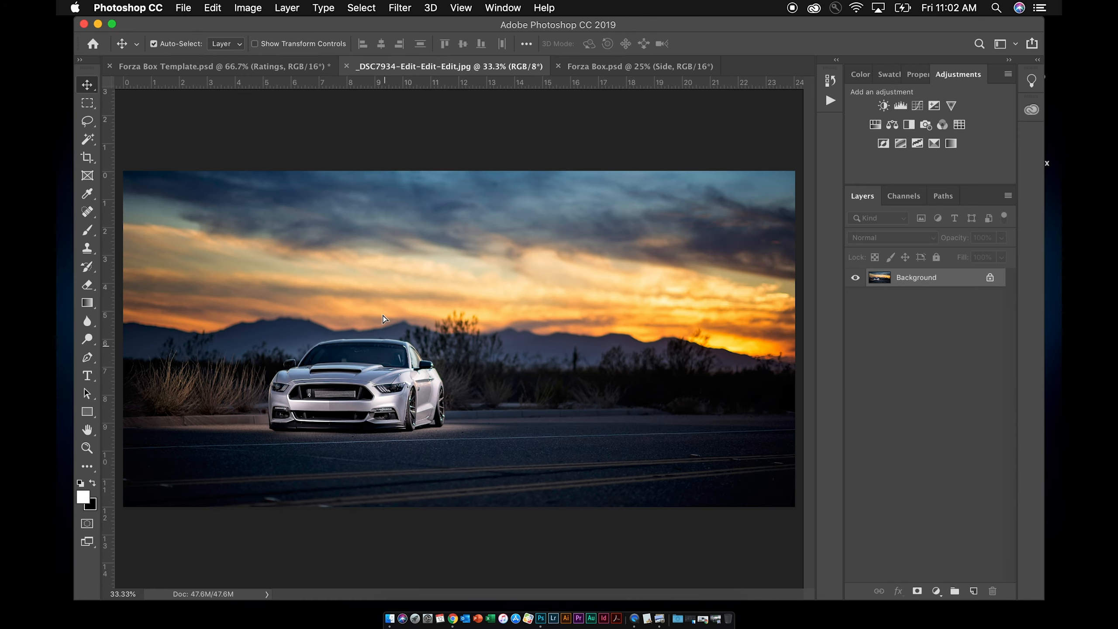
left_click_drag(386, 320, 262, 67)
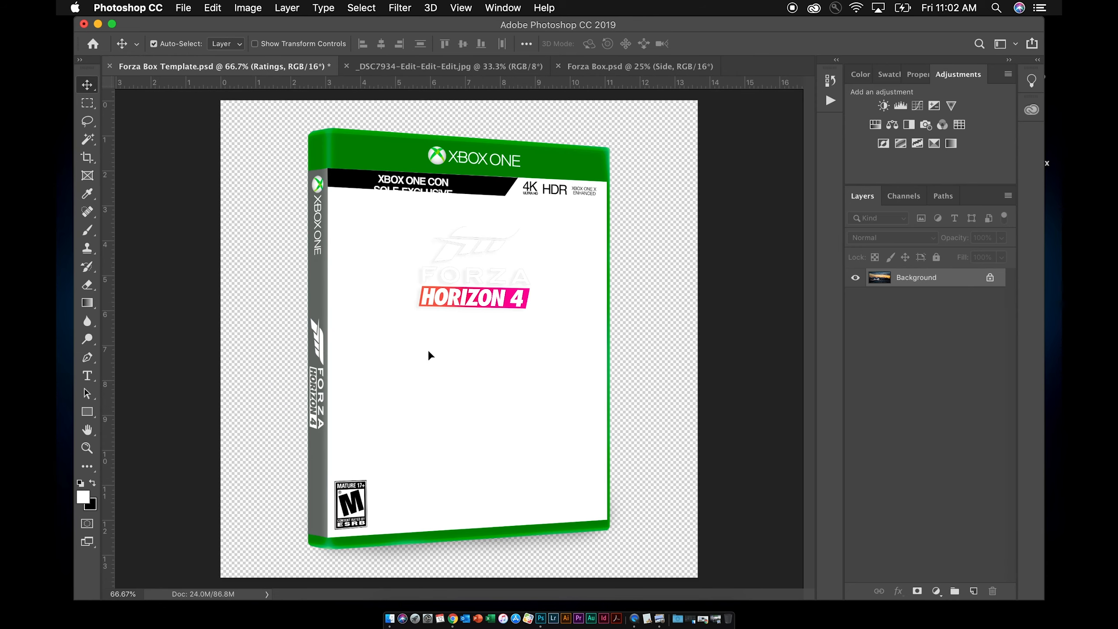
left_click_drag(432, 362, 432, 362)
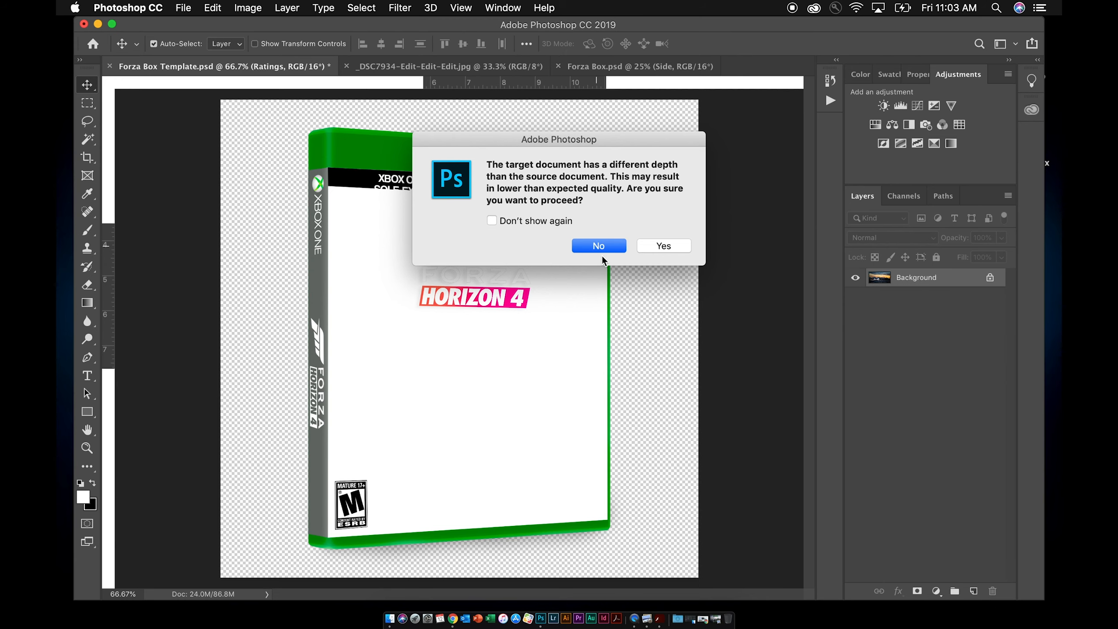
left_click(662, 250)
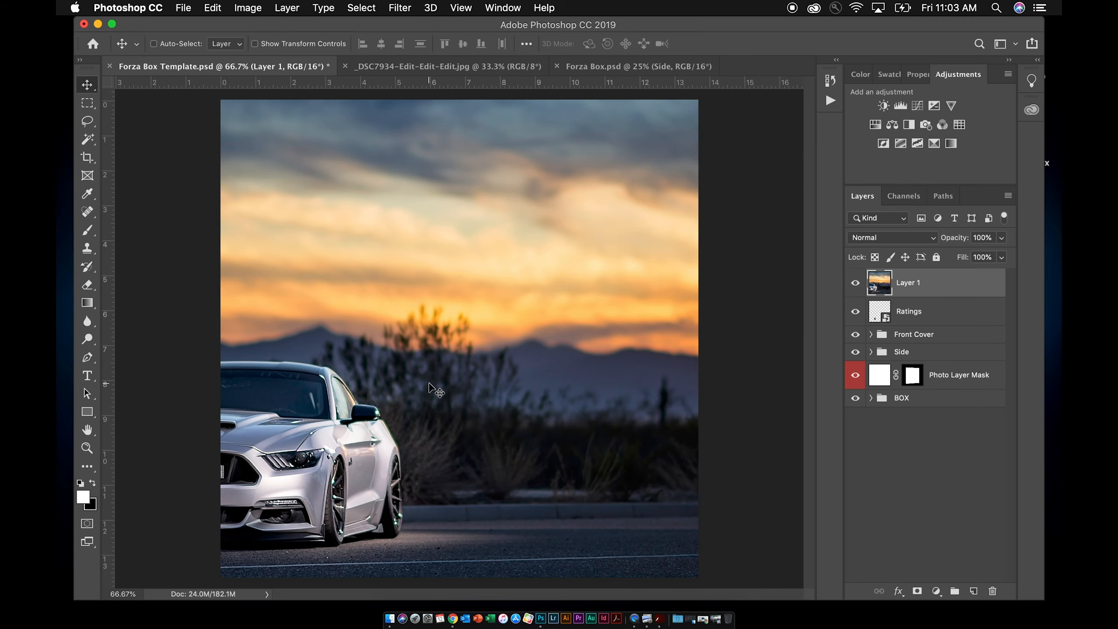
Scale the car photo proportionally to about 59% and position it so the car sits over the box front
key("super+t")
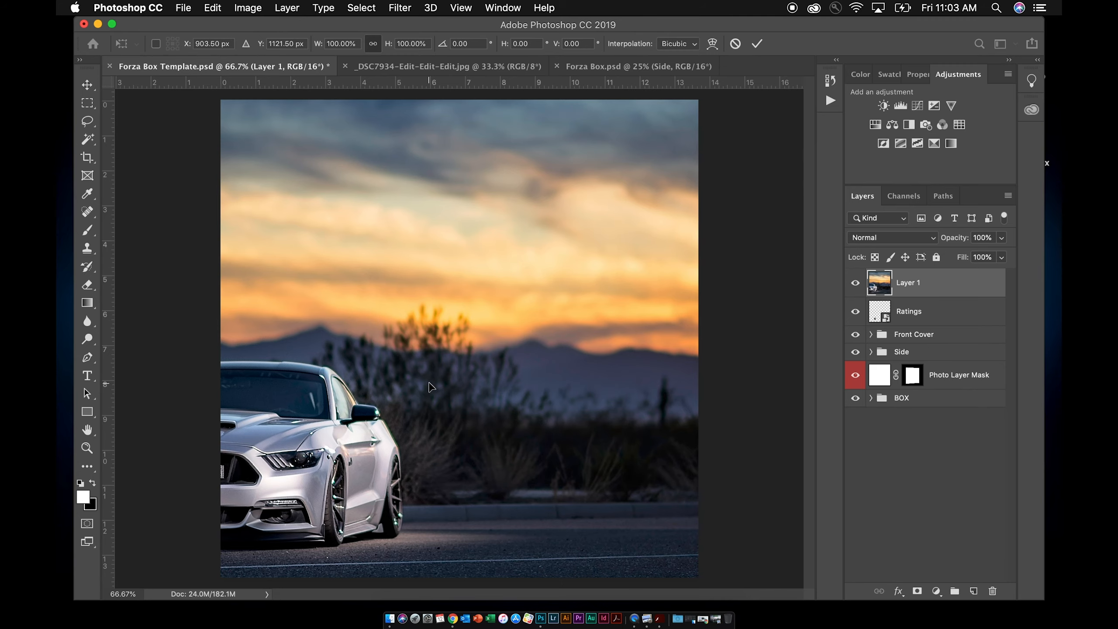
key("super+0")
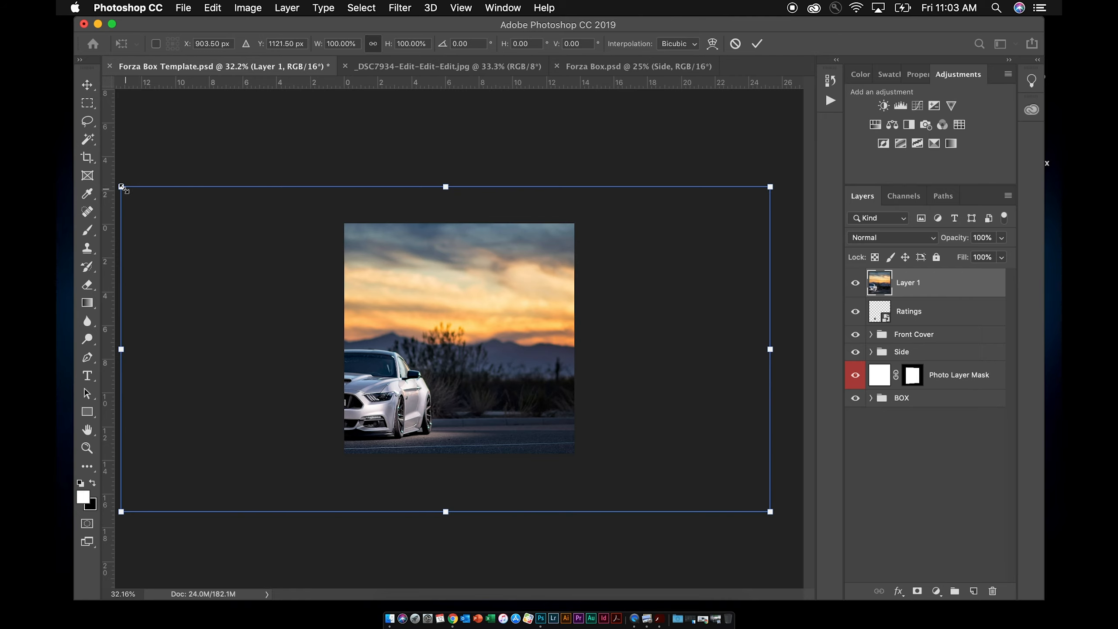
left_click_drag(125, 189, 274, 261)
left_click_drag(458, 328, 543, 326)
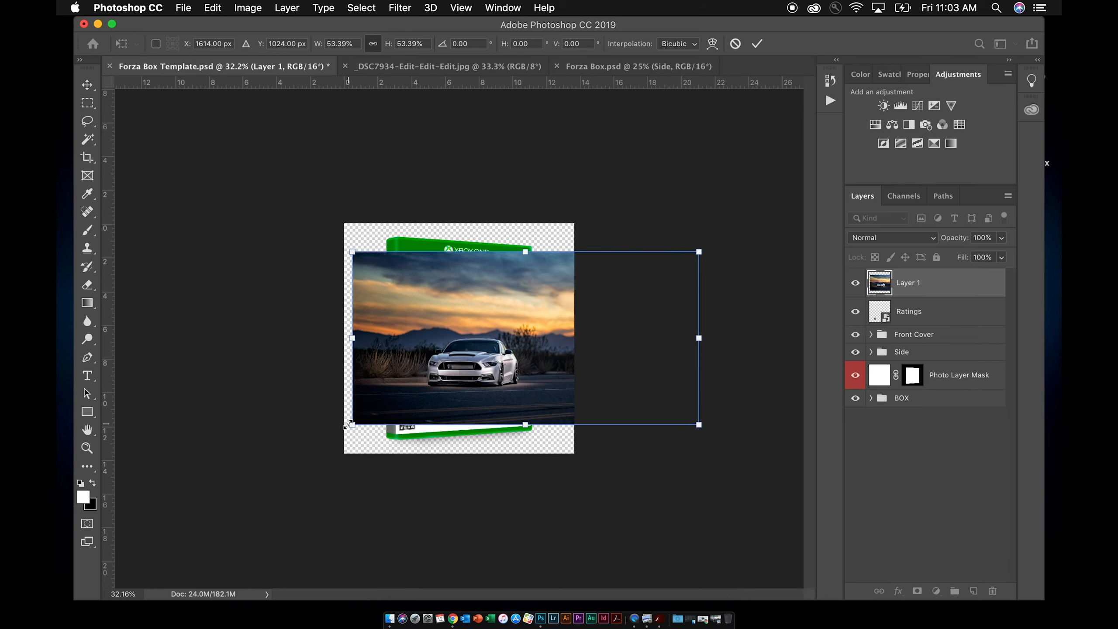
left_click_drag(348, 424, 314, 454)
left_click_drag(429, 391, 438, 391)
left_click_drag(443, 392, 448, 390)
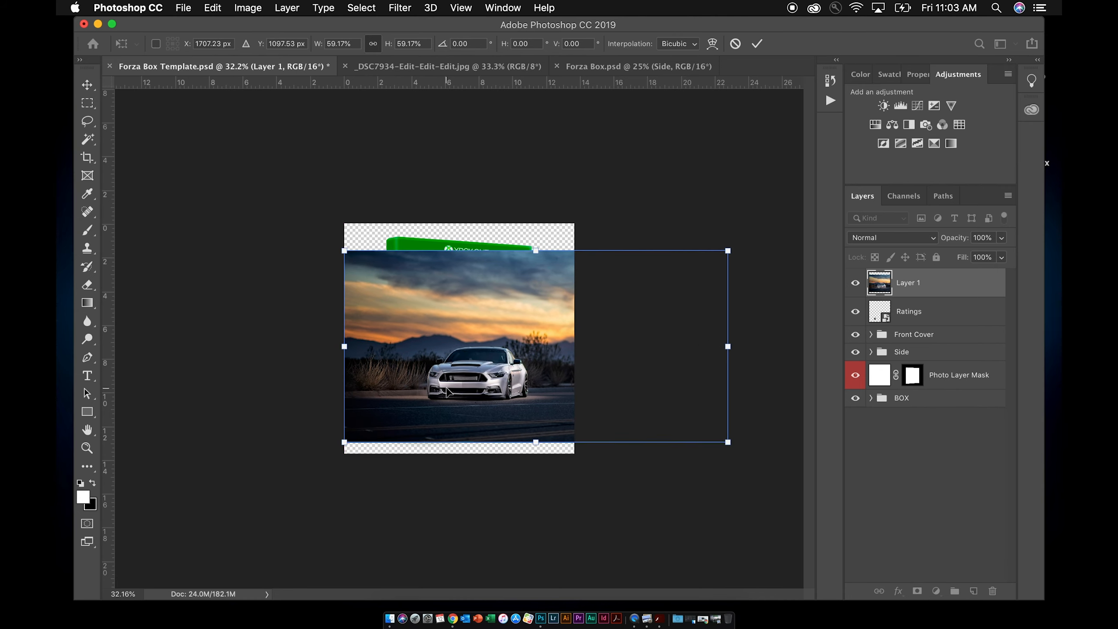
key("Return")
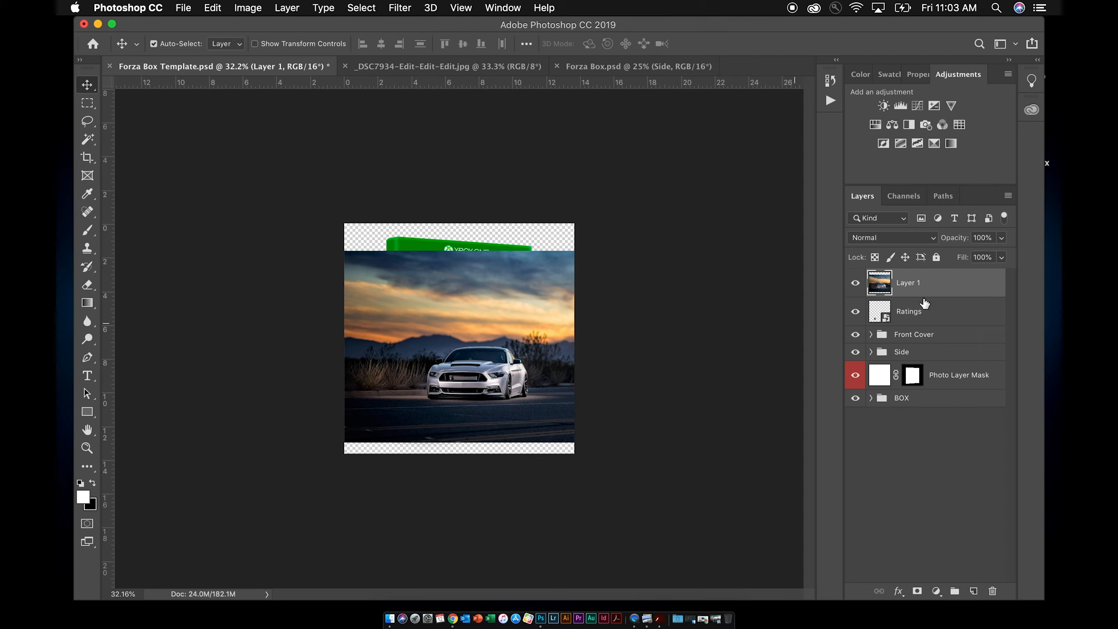
Move the car photo layer directly below Photo Layer Mask, and place a hidden duplicate of it beneath the BOX group
left_click_drag(913, 289, 914, 386)
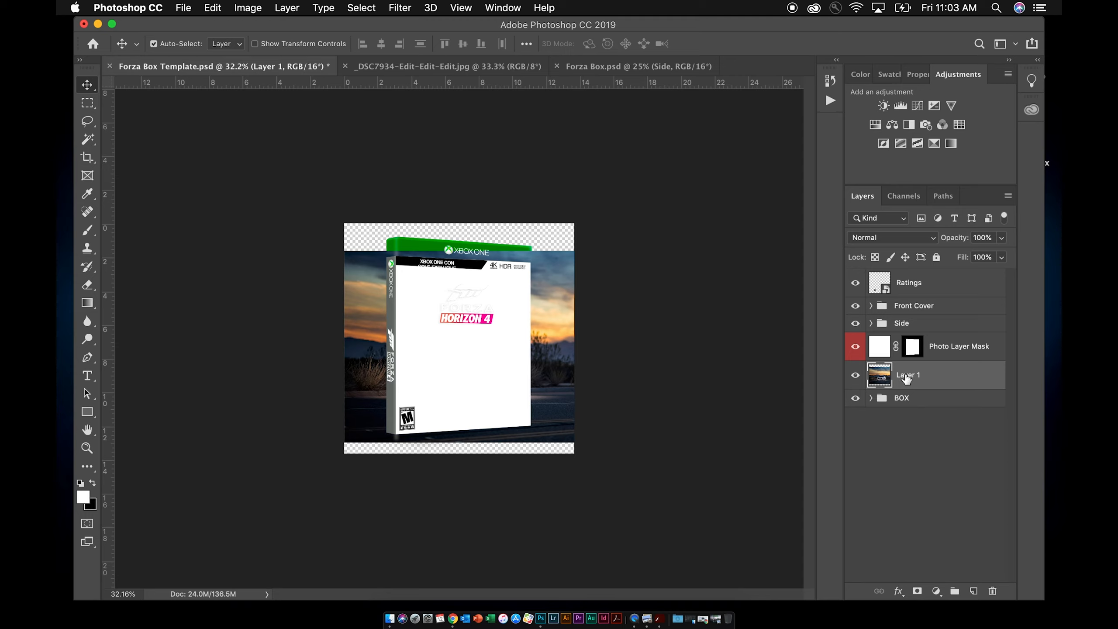
key("super+j")
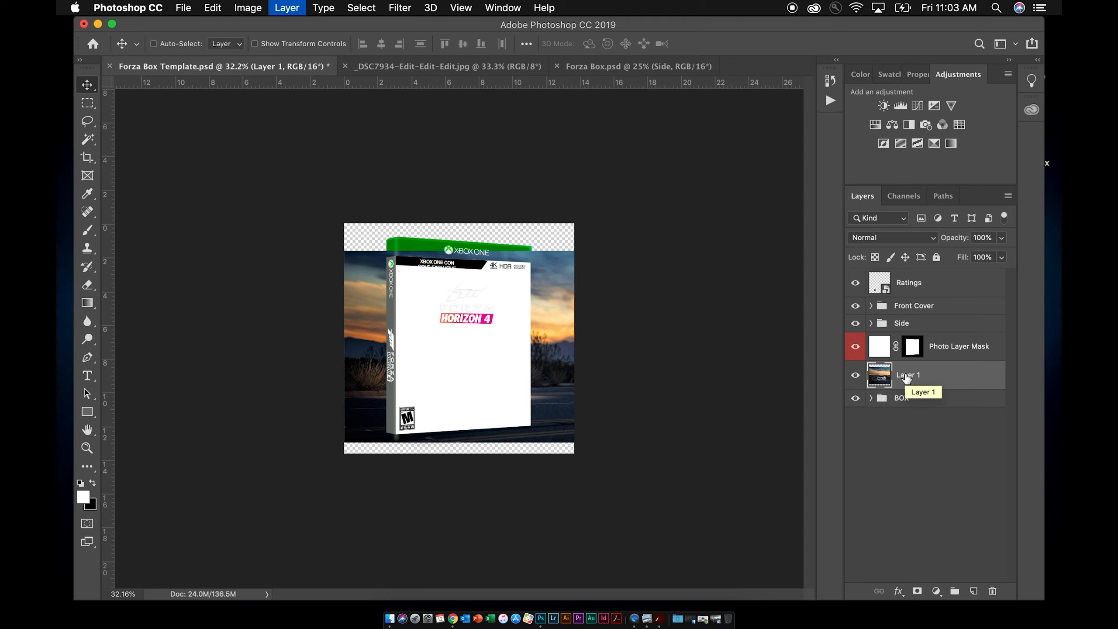
left_click_drag(907, 378, 913, 436)
left_click(857, 422)
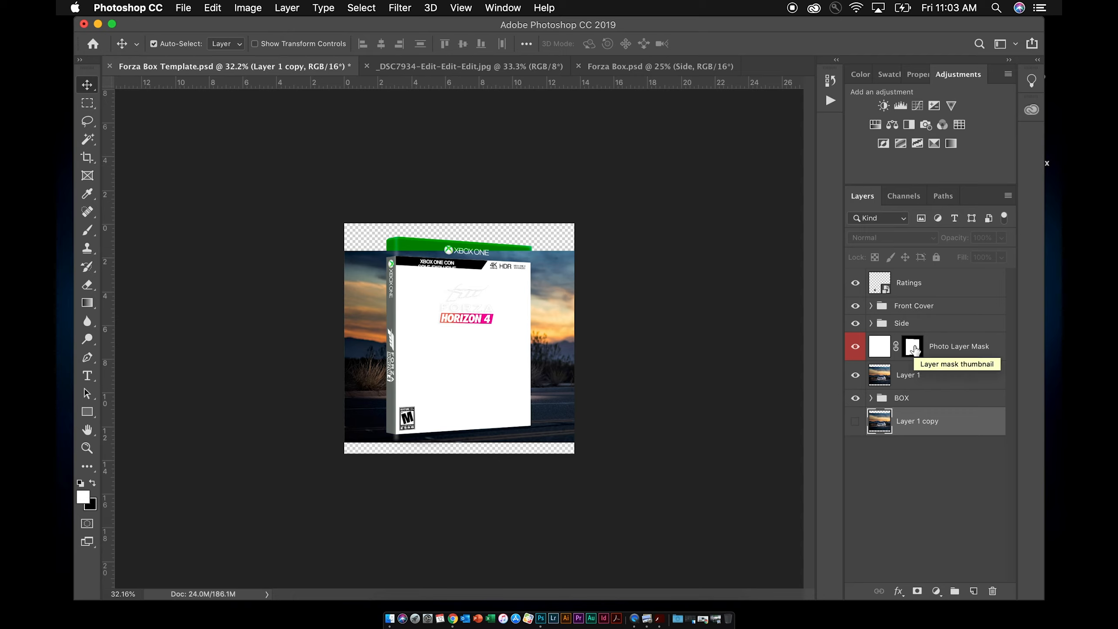
Copy the mask from Photo Layer Mask onto the car photo layer above the BOX group
left_click_drag(915, 349, 915, 374)
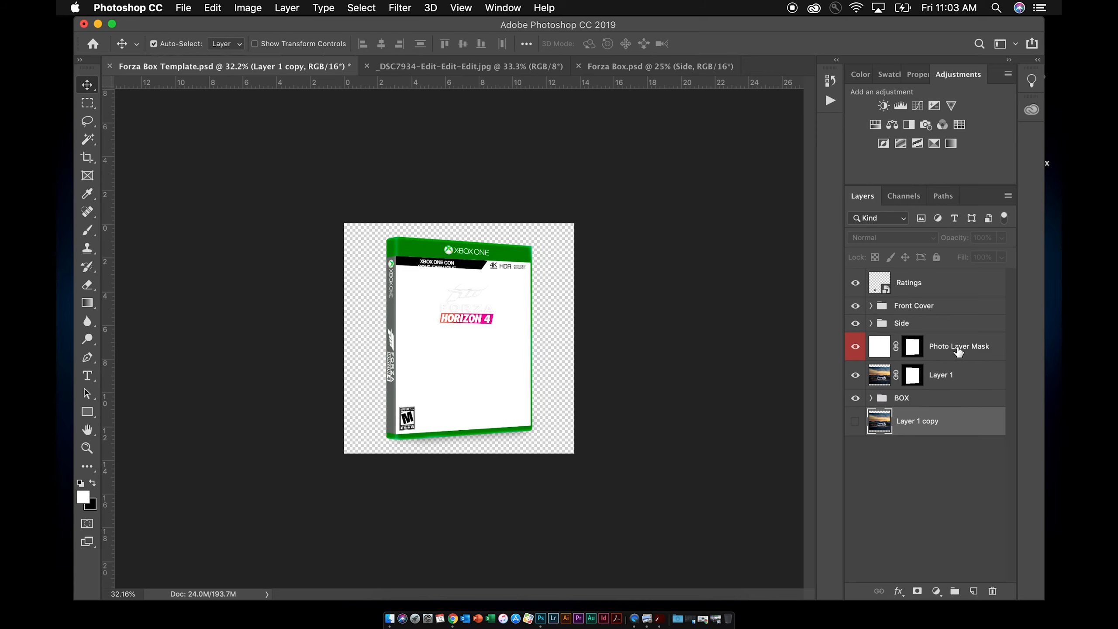
Hide Photo Layer Mask and shift the car photo slightly left within its unlinked mask to reframe the cover, relinking the mask when placed
left_click(855, 348)
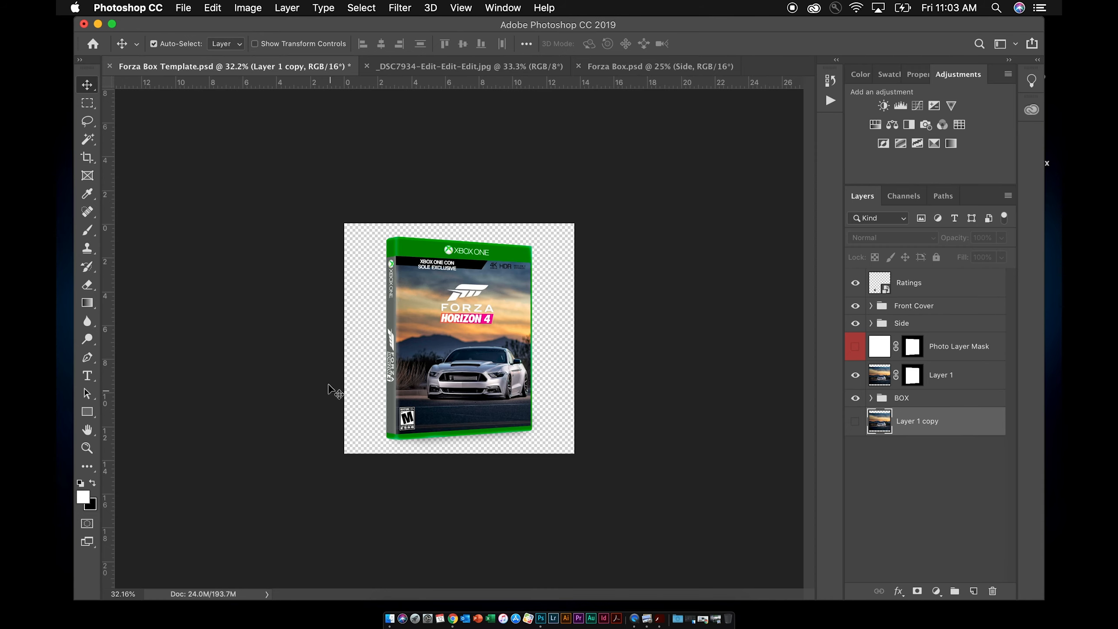
scroll(434, 364, "up", 3)
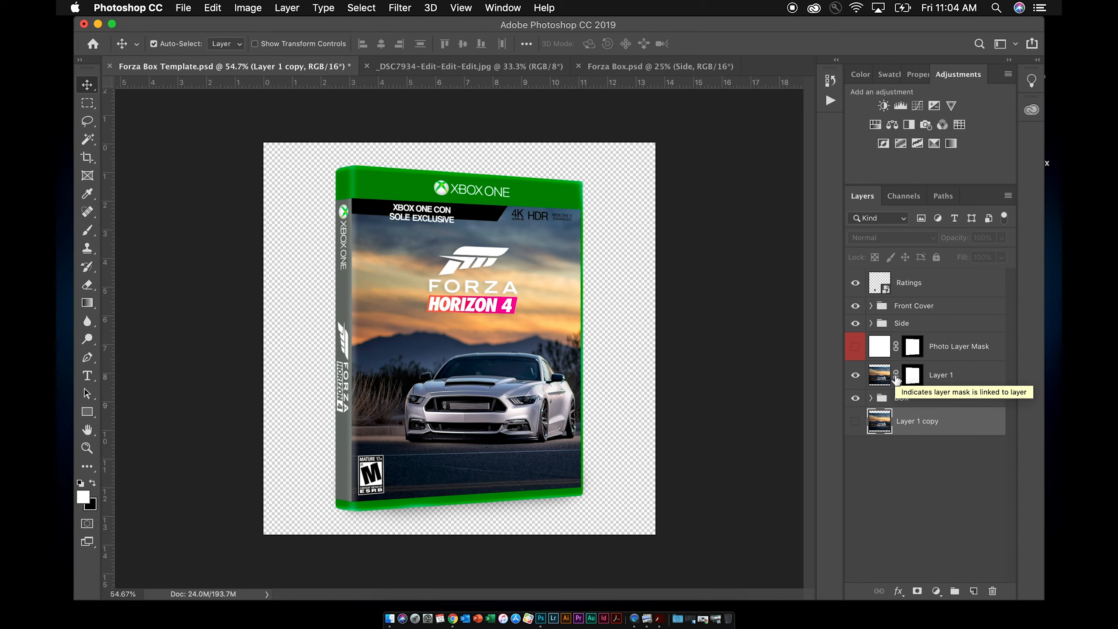
left_click(897, 376)
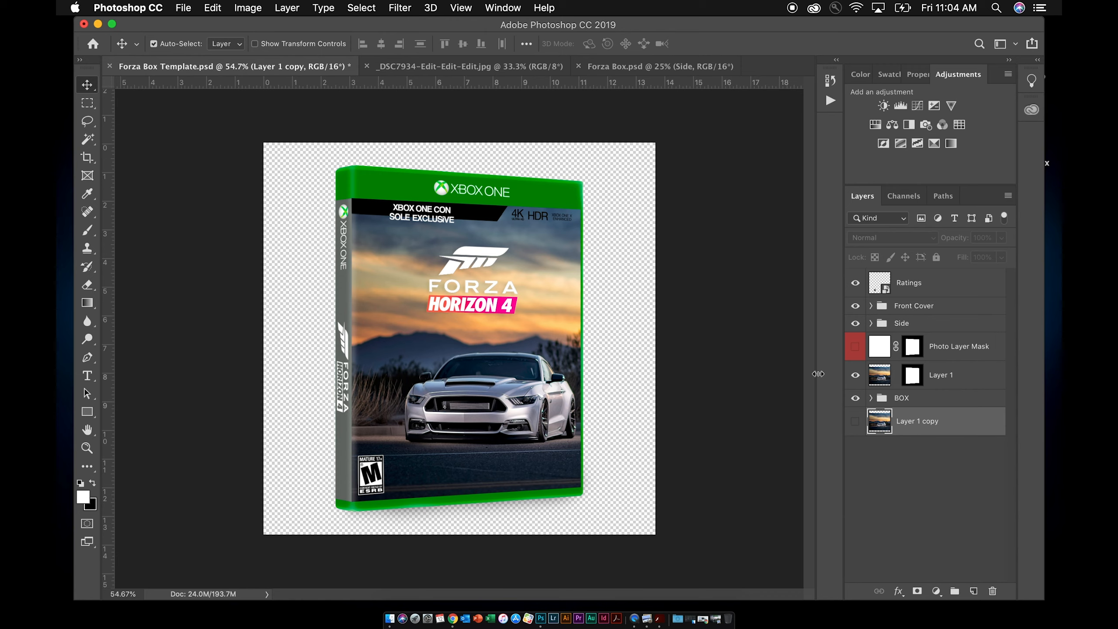
left_click_drag(495, 389, 479, 390)
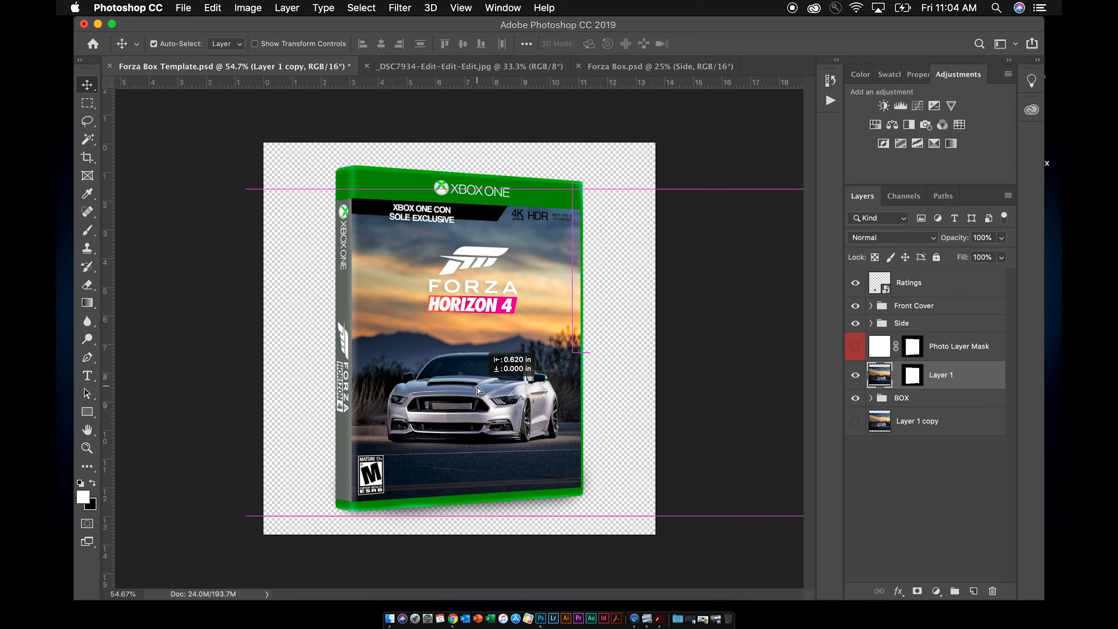
left_click_drag(478, 390, 482, 387)
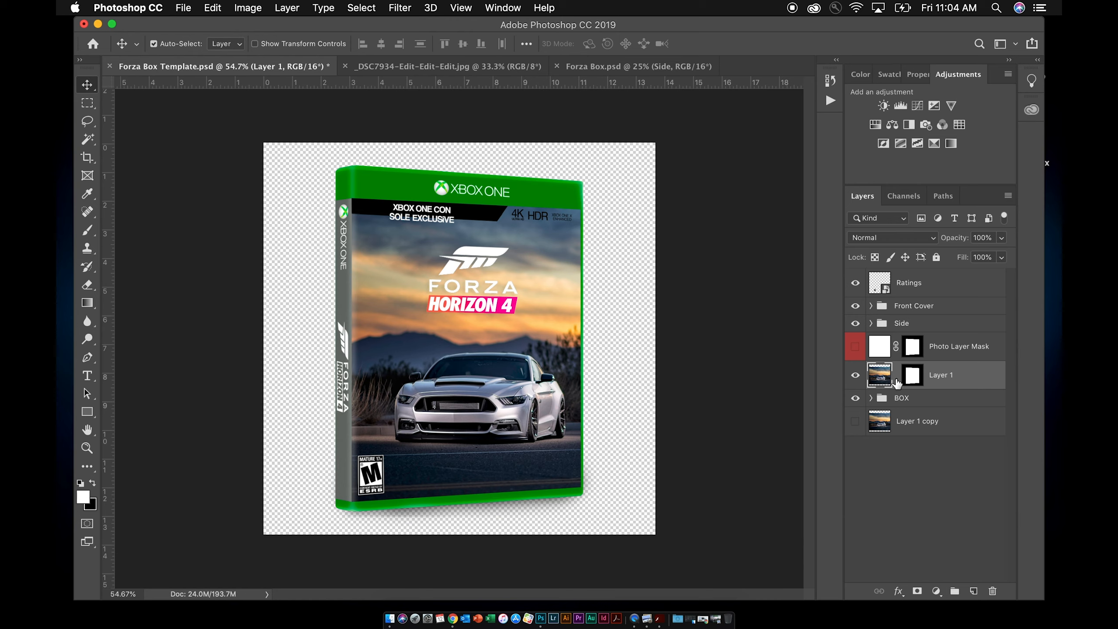
left_click(897, 376)
Show the duplicate car photo layer beneath the BOX group
left_click(853, 422)
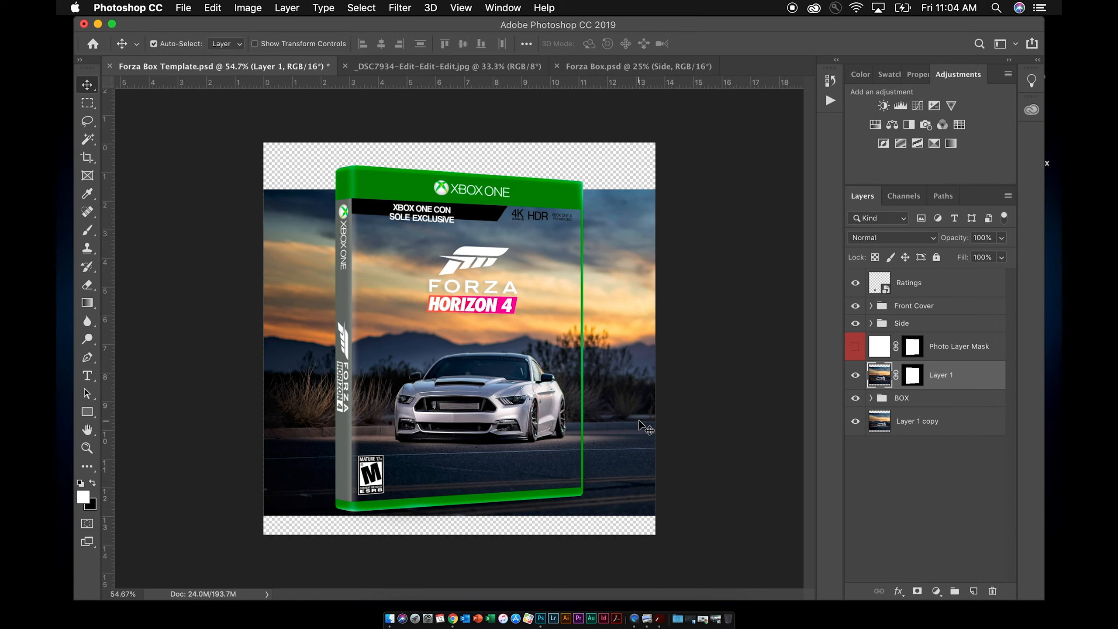
key("super+t")
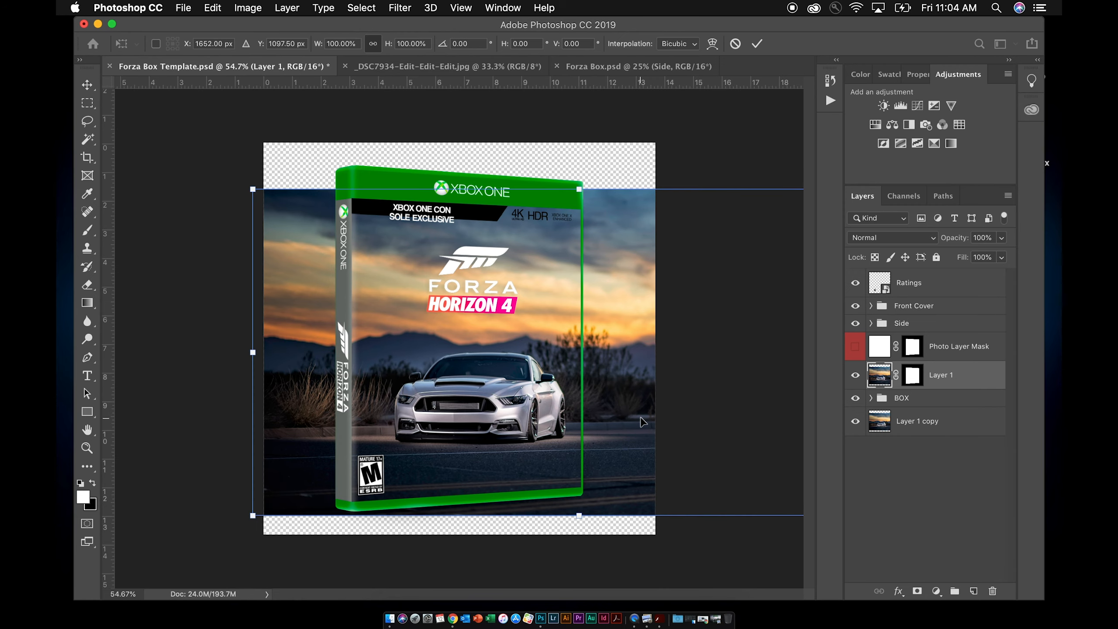
scroll(643, 422, "down", 5)
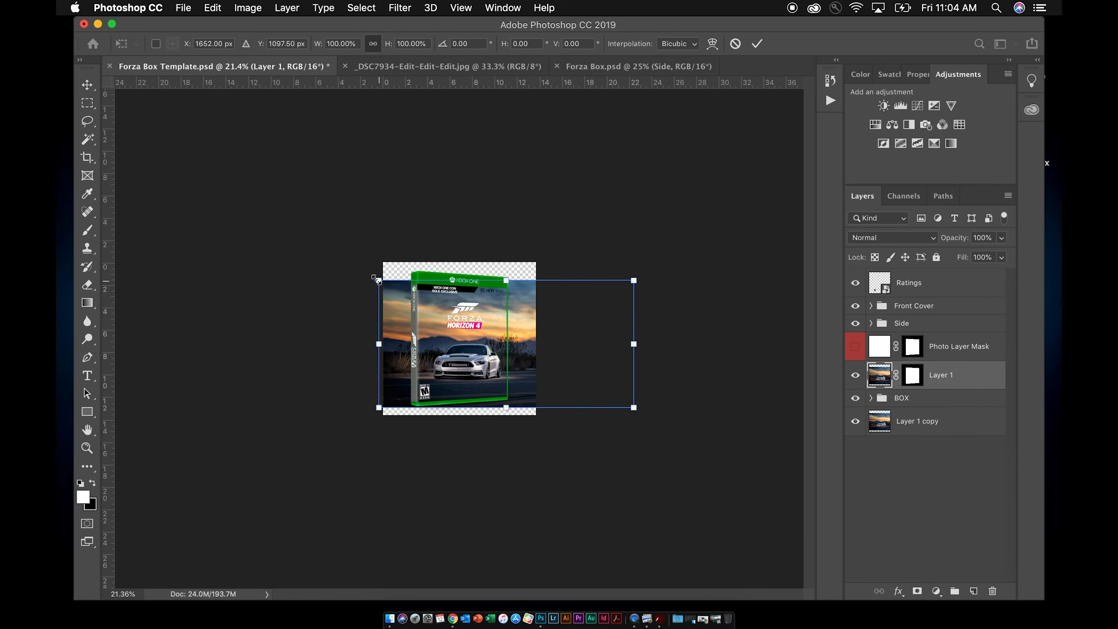
left_click_drag(375, 278, 352, 255)
key("super+z")
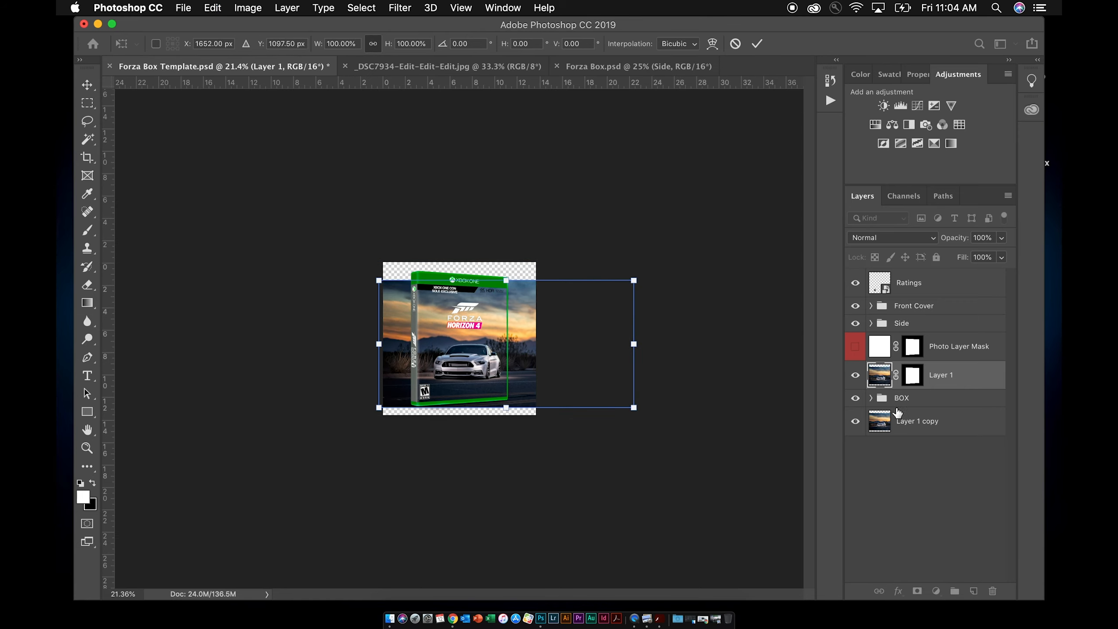
key("Escape")
Scale the duplicate car photo beneath the BOX group to about 134% and position it to fill the whole canvas behind the box
left_click(881, 424)
key("super+t")
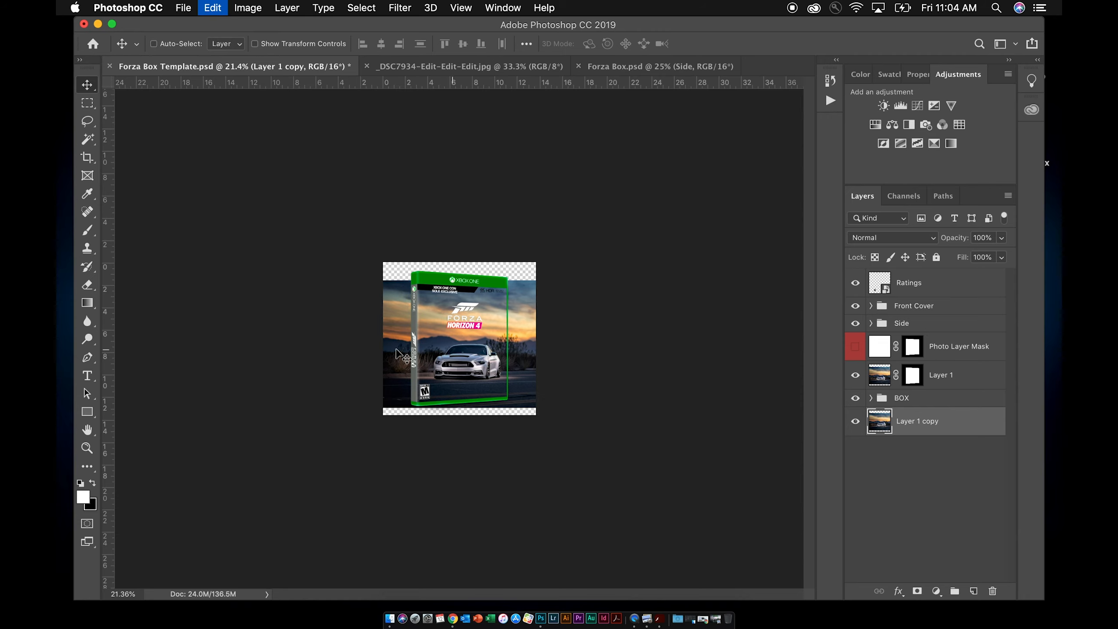
left_click_drag(383, 280, 339, 250)
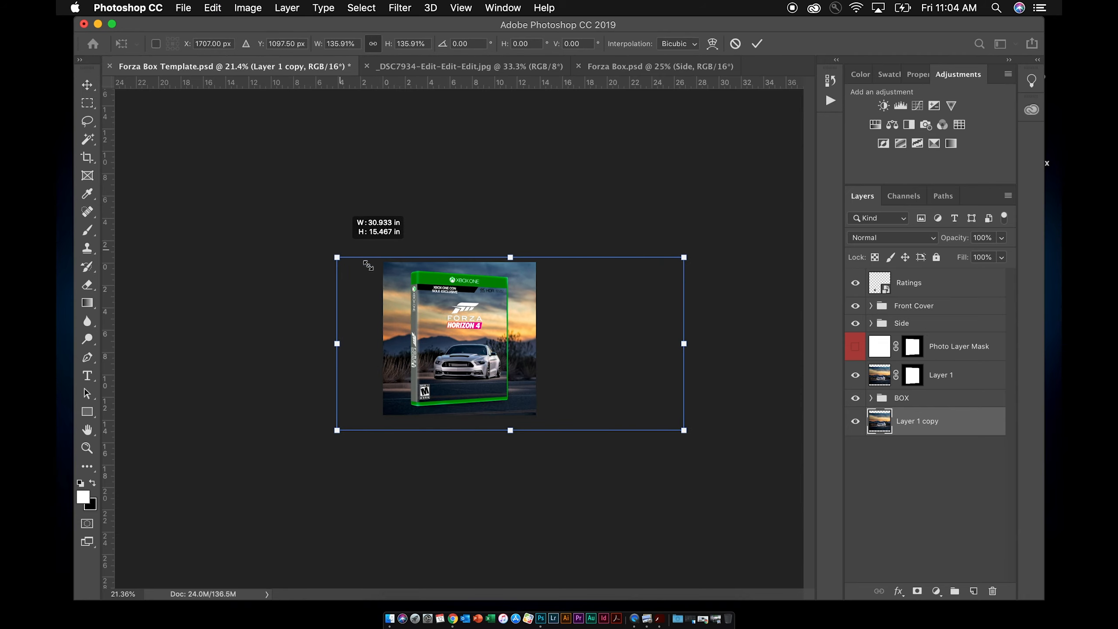
mouse_move(531, 345)
left_mouse_down()
mouse_move(504, 337)
mouse_move(532, 340)
left_mouse_up()
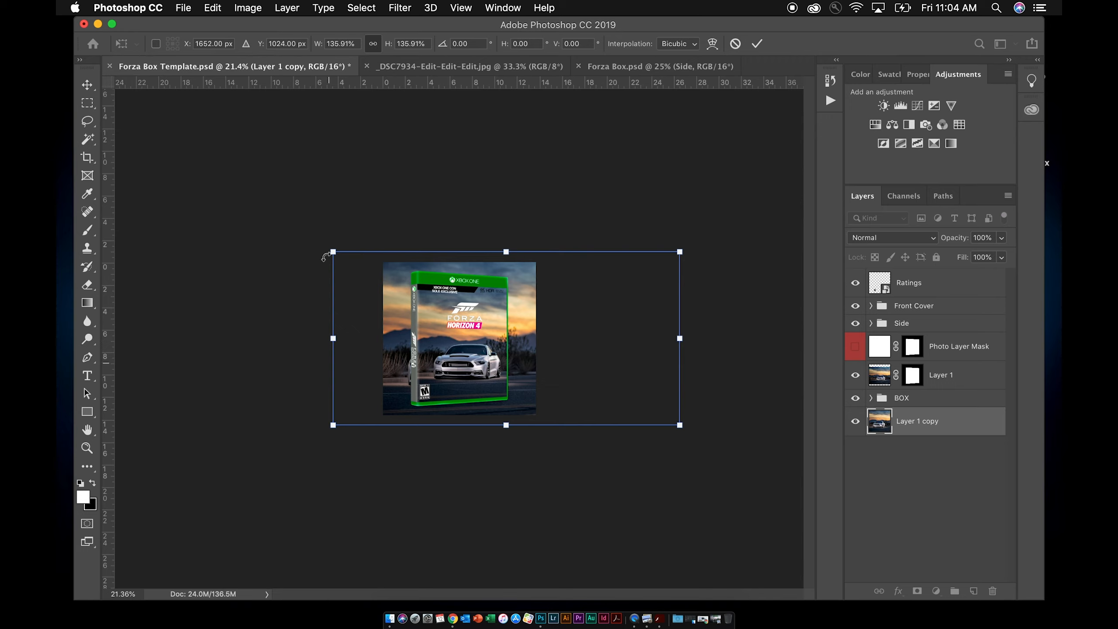
left_click_drag(333, 252, 339, 253)
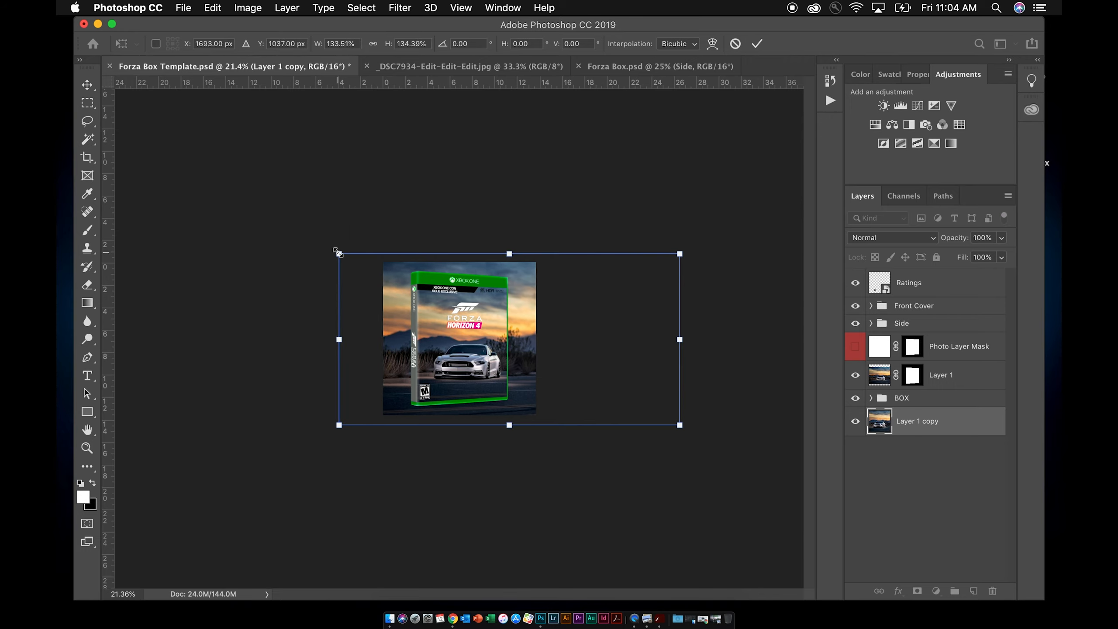
key("Return")
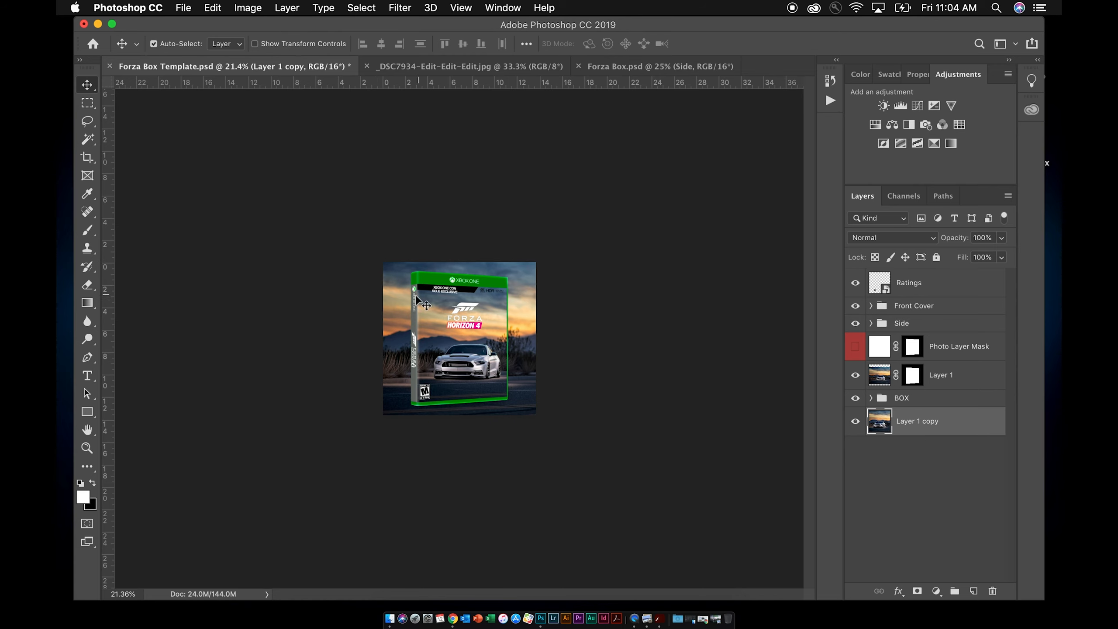
Apply a Gaussian Blur with a radius of about 32 pixels to the background car photo layer
scroll(428, 349, "up", 5)
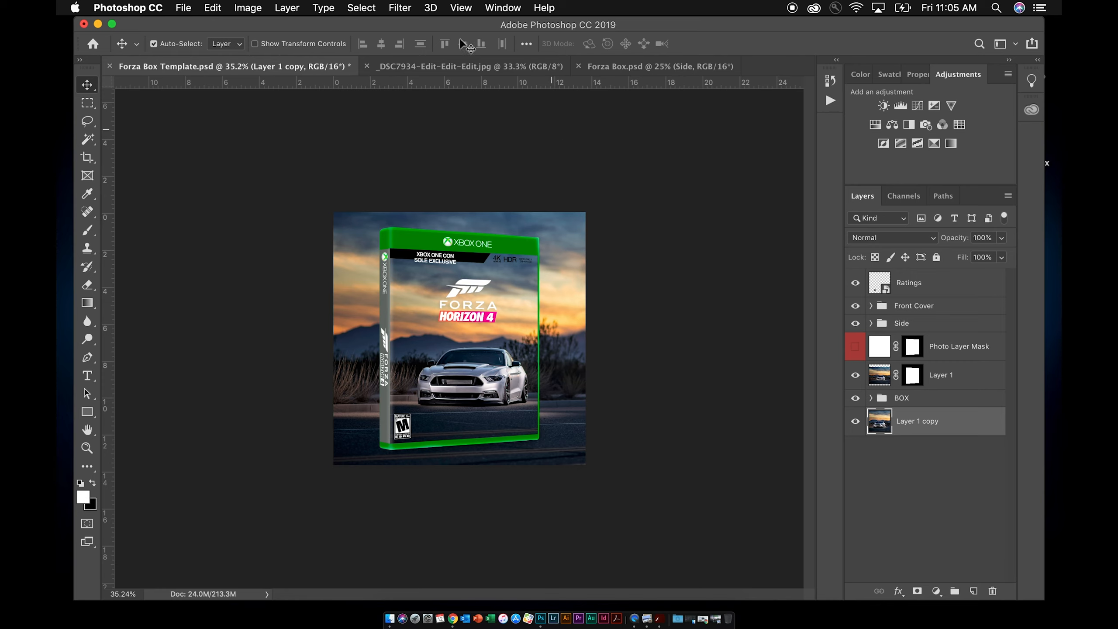
left_click(399, 7)
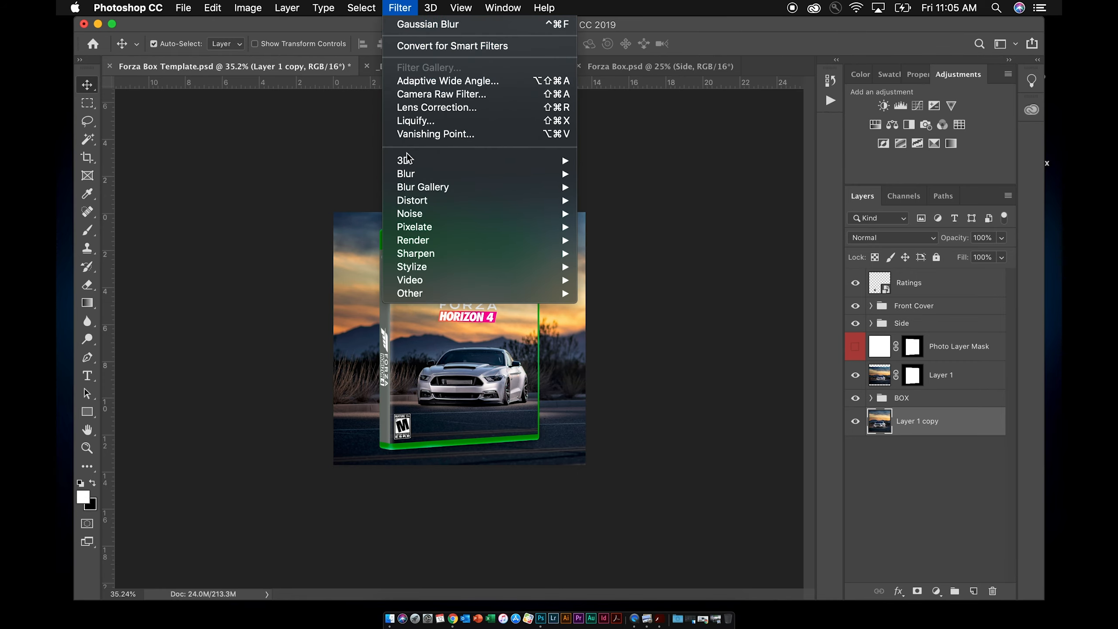
mouse_move(409, 173)
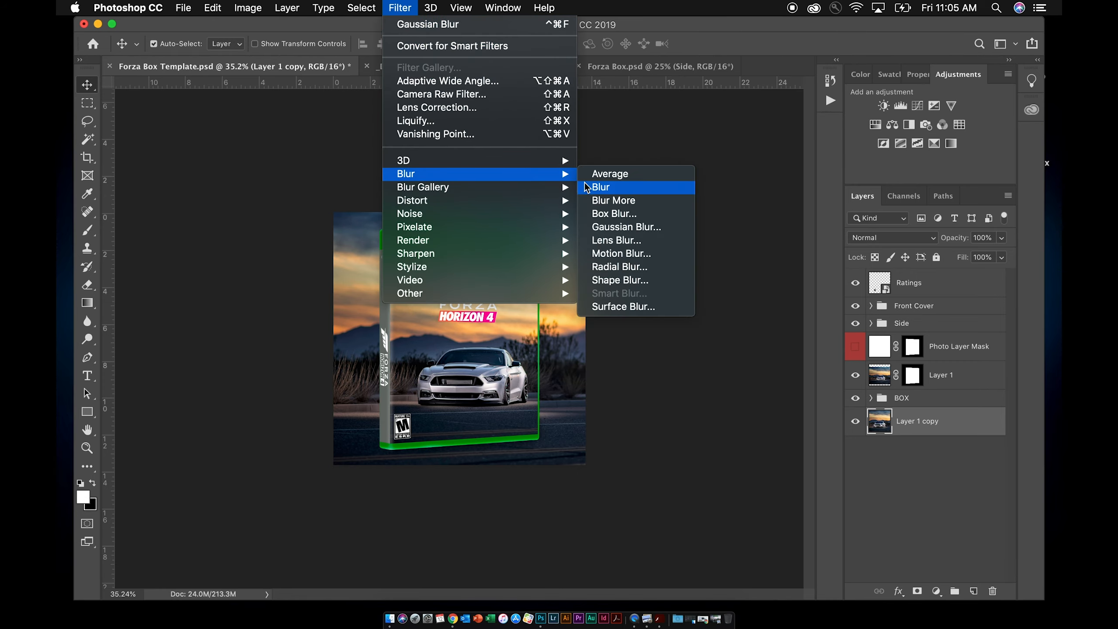
left_click(617, 228)
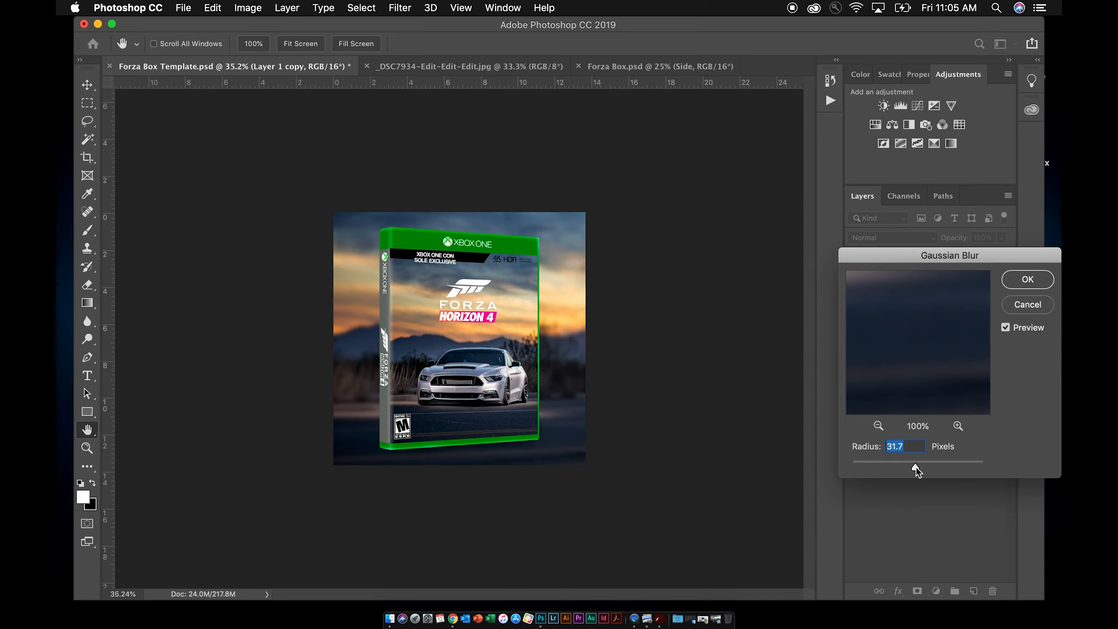
left_click_drag(918, 467, 919, 467)
left_click(1027, 280)
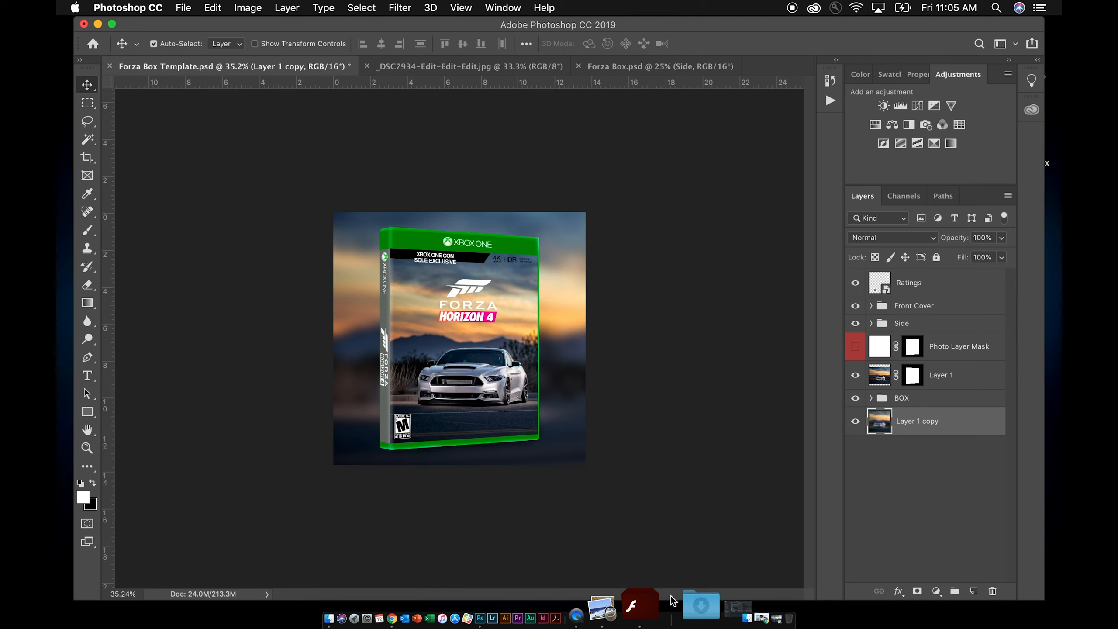
Switch to the photographer's download page in Chrome, locate the Forza Template link near its end, and minimise the window
left_click(704, 595)
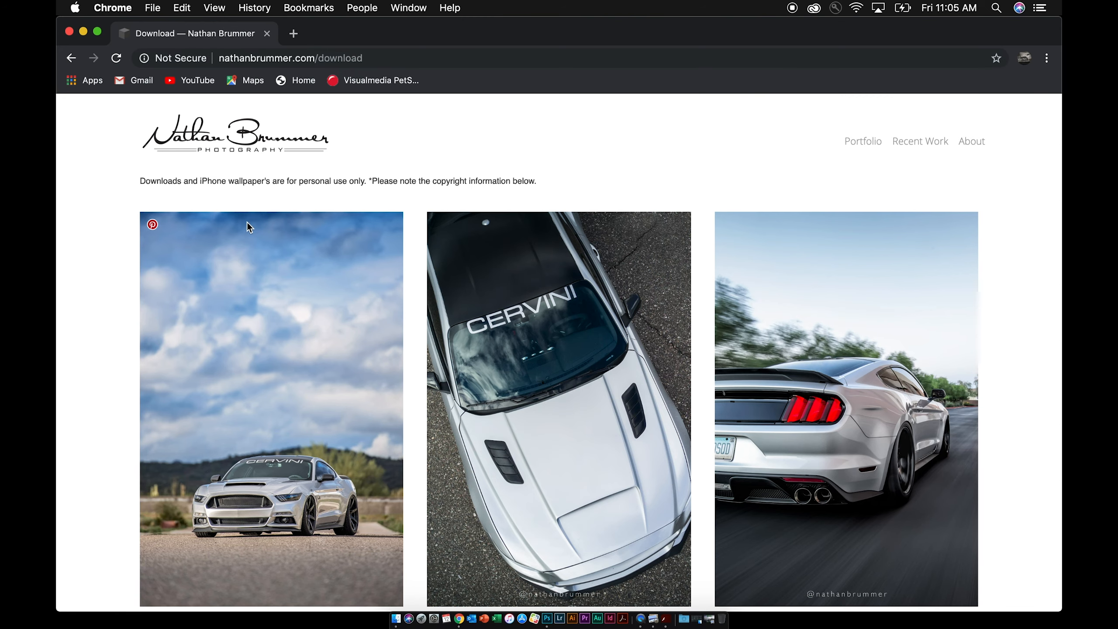
scroll(260, 305, "down", 20)
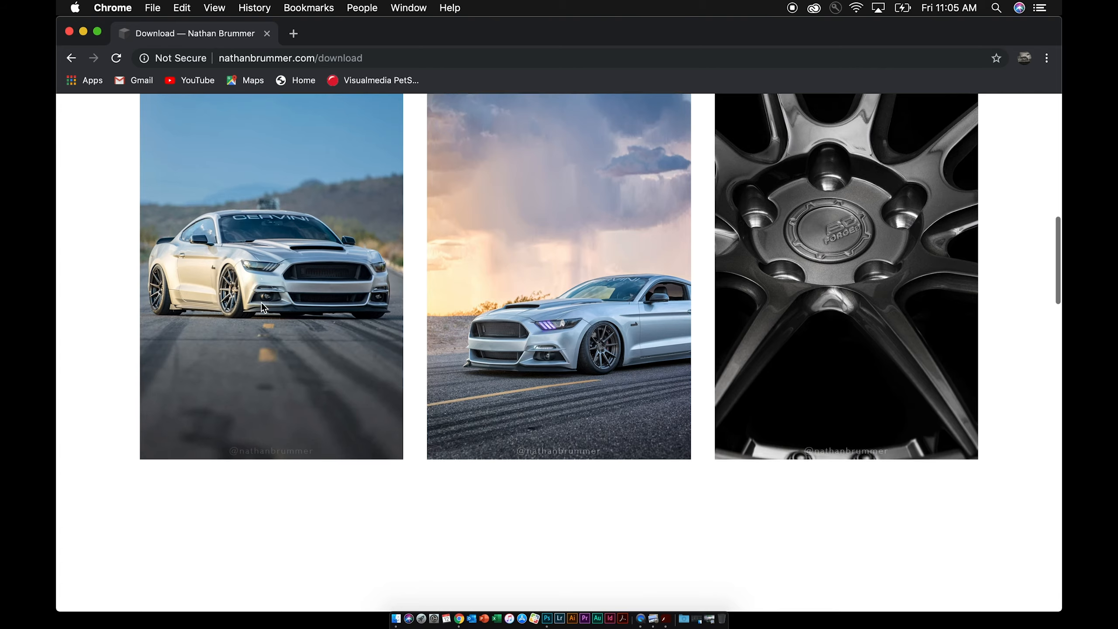
scroll(260, 303, "down", 20)
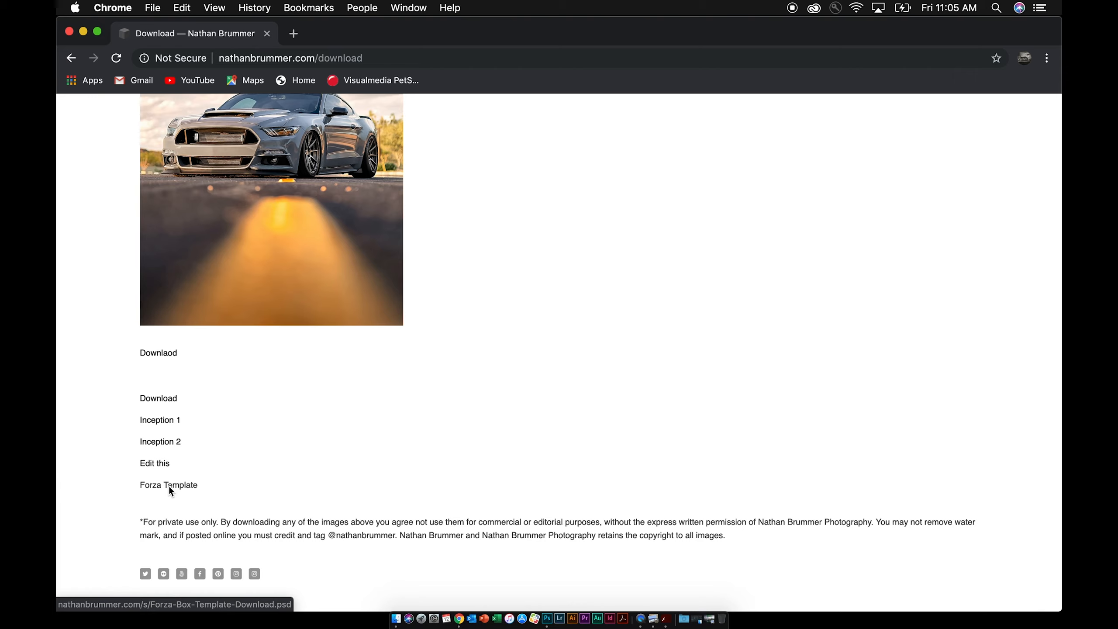
left_click(83, 30)
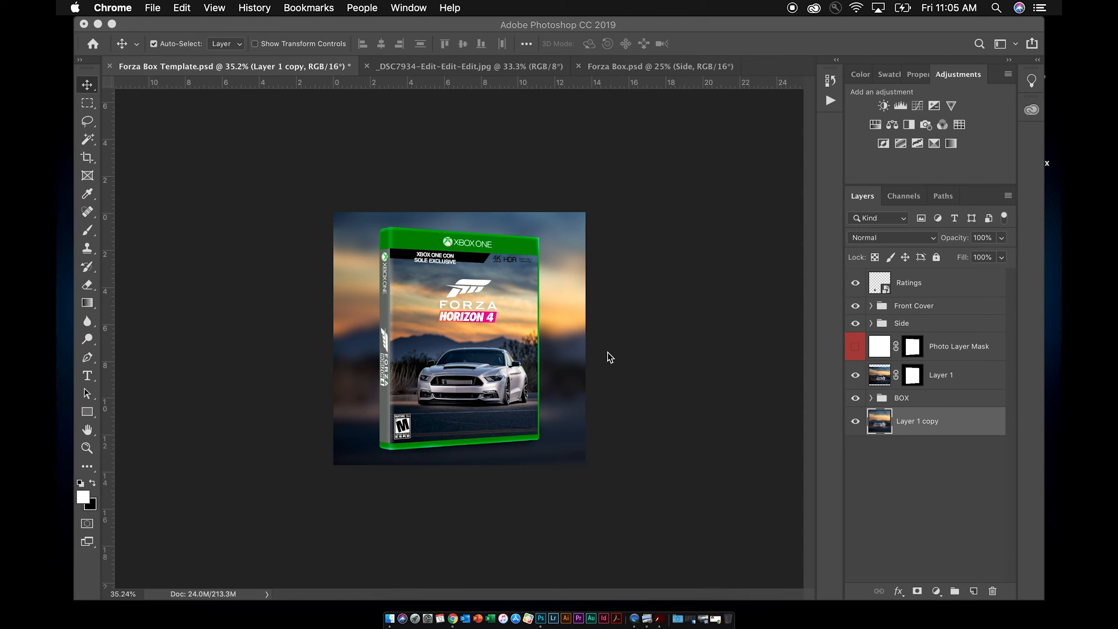